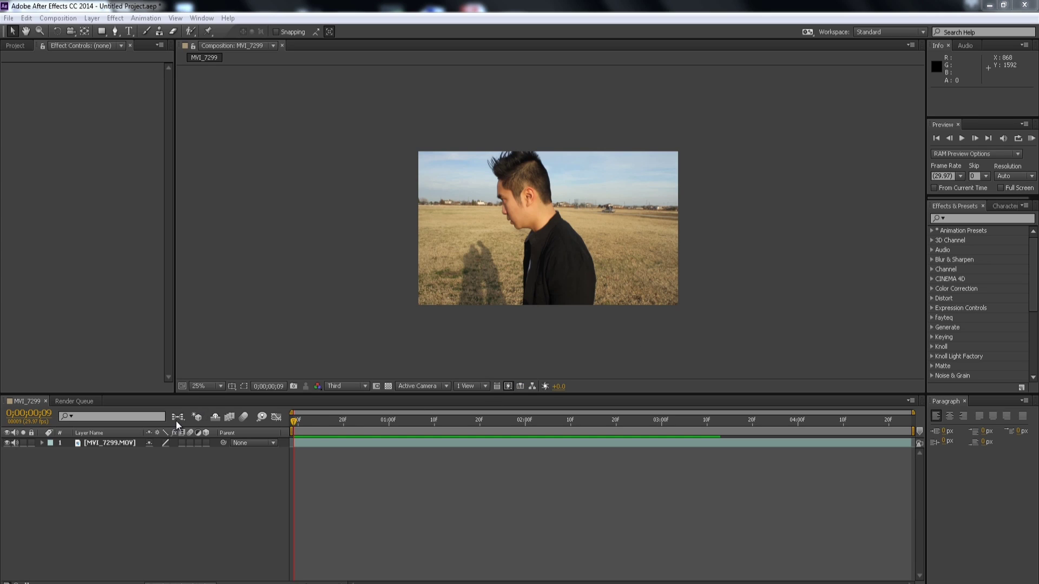
Add a new black 1920×1080 solid layer above the MVI_7299.MOV footage
{"action": "left_click", "coordinate": [127, 442]}
{"action": "left_click", "coordinate": [91, 18]}
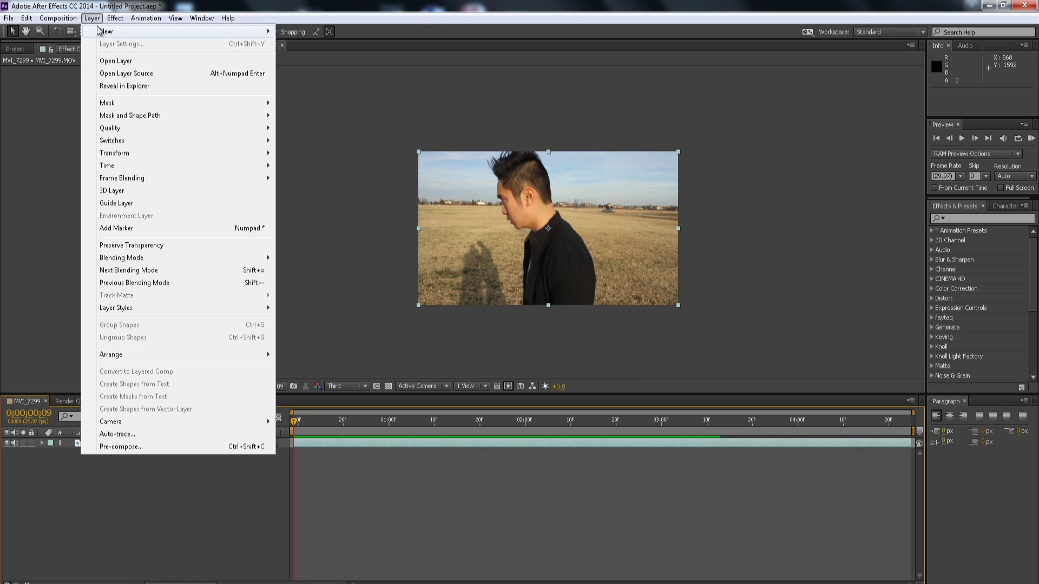
{"action": "mouse_move", "coordinate": [99, 30]}
{"action": "left_click", "coordinate": [295, 43]}
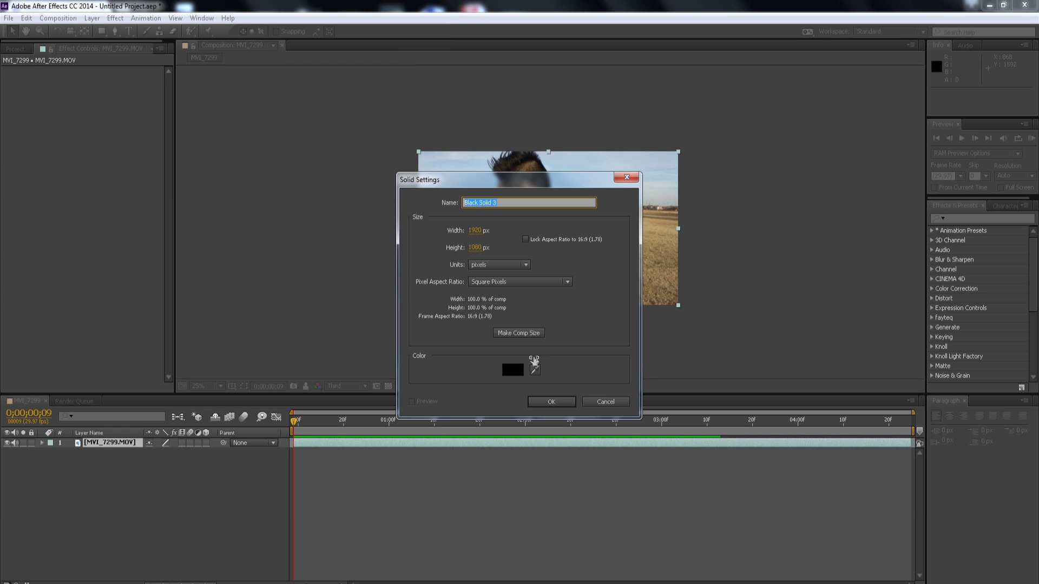
{"action": "left_click", "coordinate": [560, 401]}
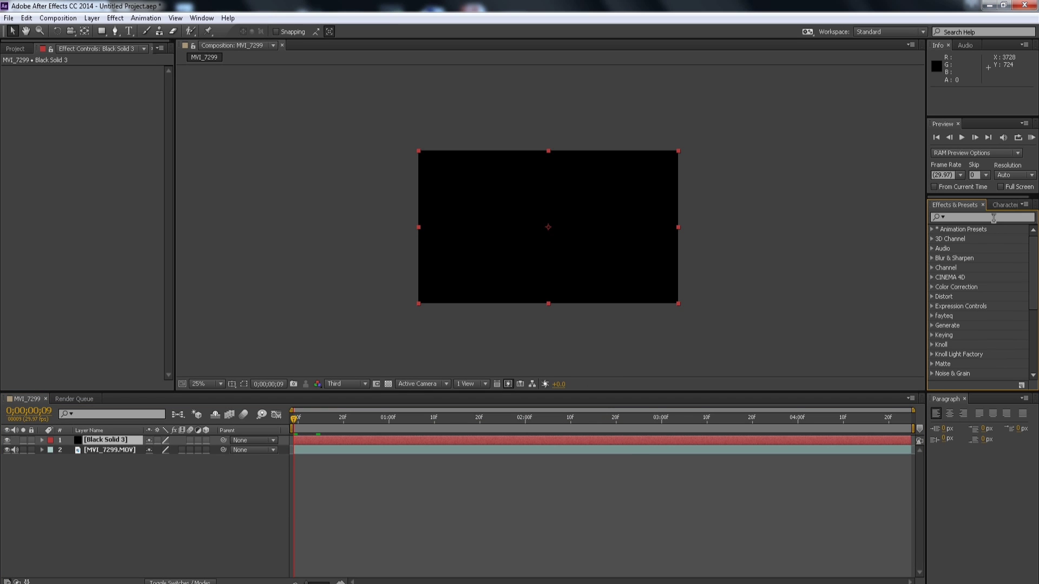
Search 'fract' in Effects & Presets and apply Fractal Noise to the black solid
{"action": "left_click", "coordinate": [994, 218]}
{"action": "type", "text": "fract"}
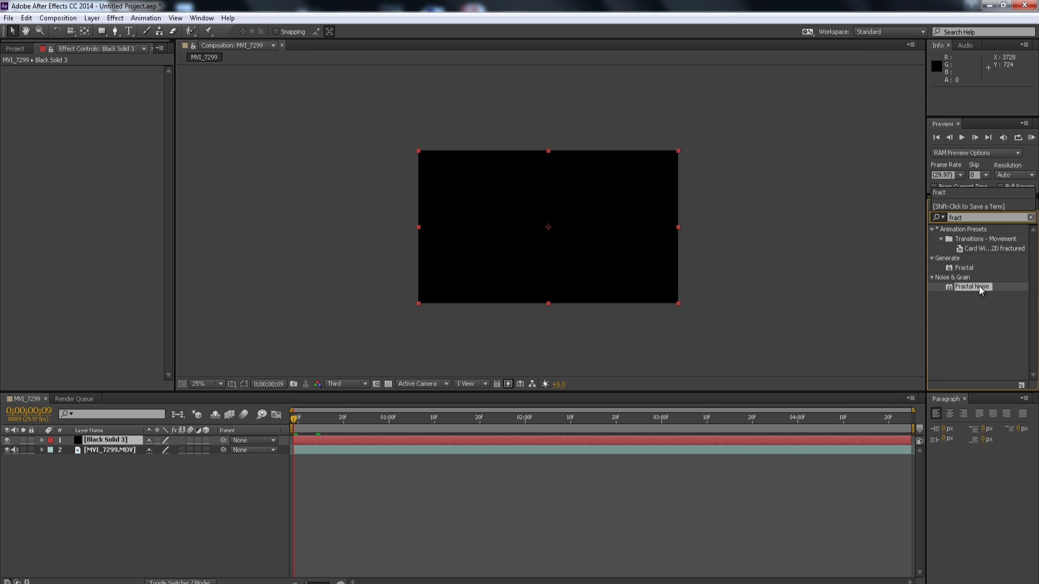
{"action": "left_click_drag", "start_coordinate": [979, 287], "coordinate": [628, 262]}
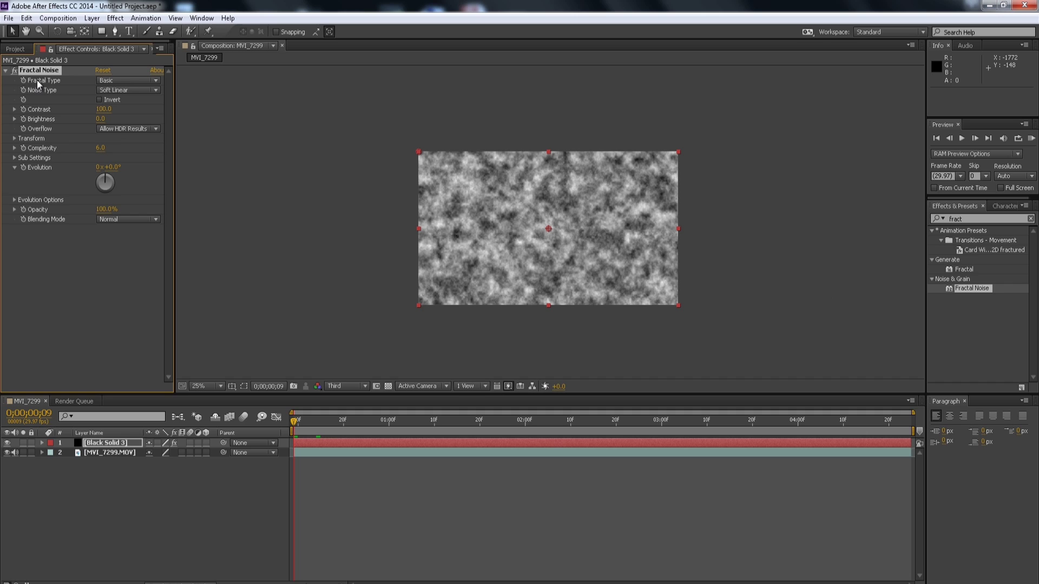
Set Fractal Noise to Dynamic with Contrast 299 and Brightness -54
{"action": "left_click", "coordinate": [126, 80]}
{"action": "left_click", "coordinate": [139, 152]}
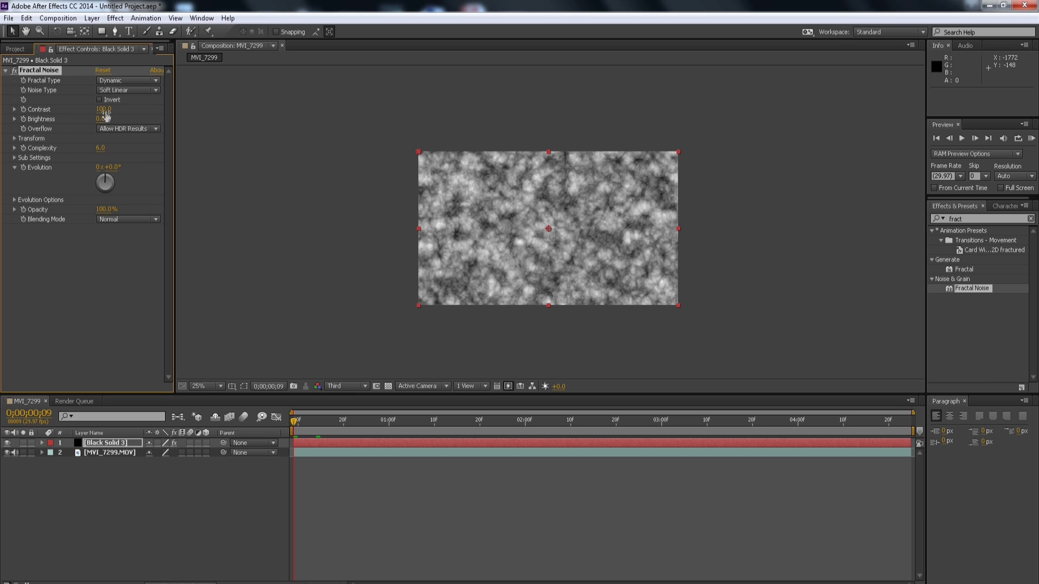
{"action": "left_click_drag", "start_coordinate": [103, 108], "coordinate": [208, 110]}
{"action": "left_click_drag", "start_coordinate": [101, 118], "coordinate": [80, 121]}
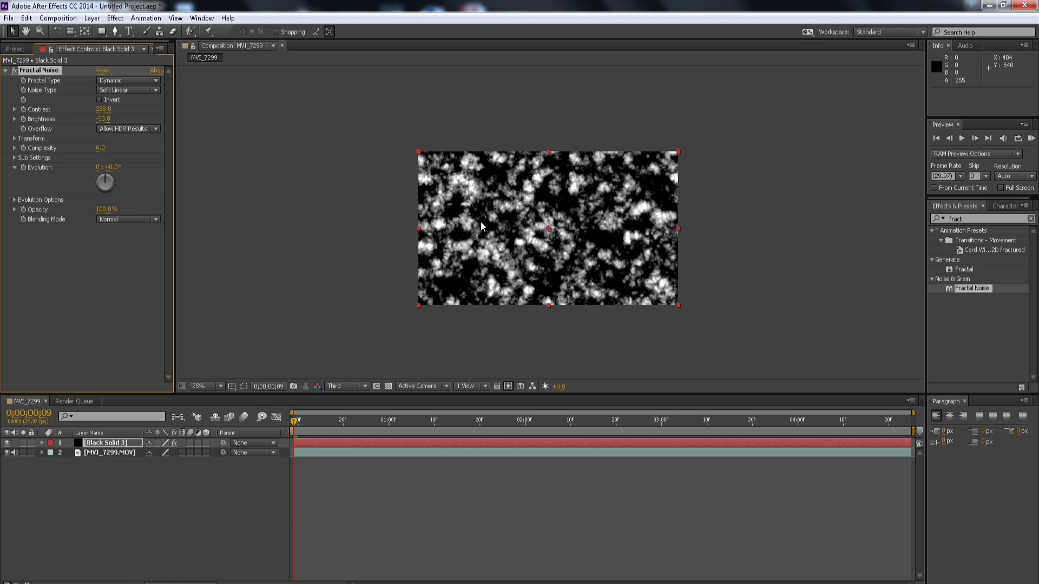
{"action": "left_click_drag", "start_coordinate": [102, 119], "coordinate": [98, 118]}
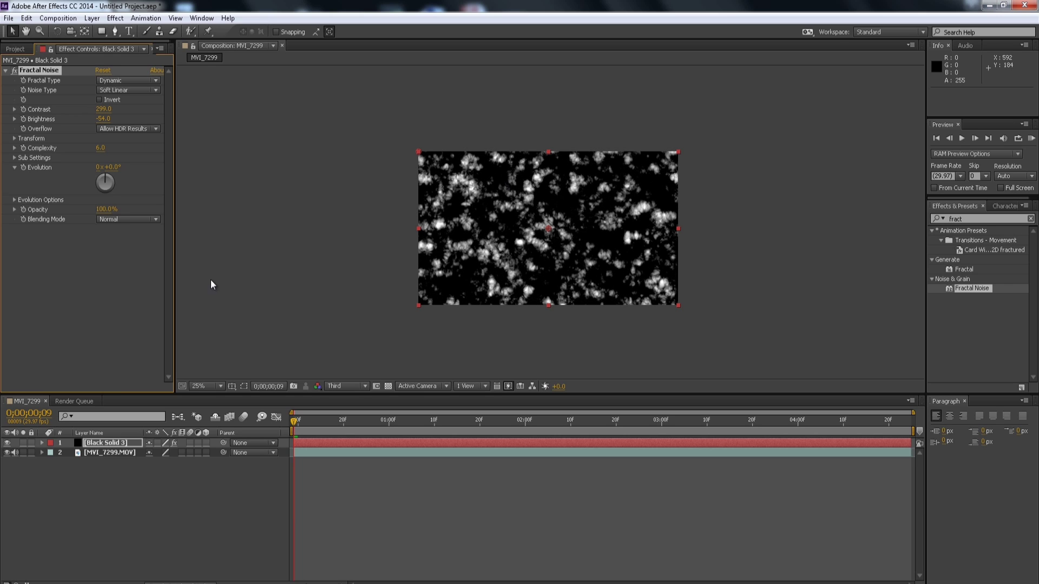
Set the noise layer's blending mode to Screen
{"action": "right_click", "coordinate": [104, 446]}
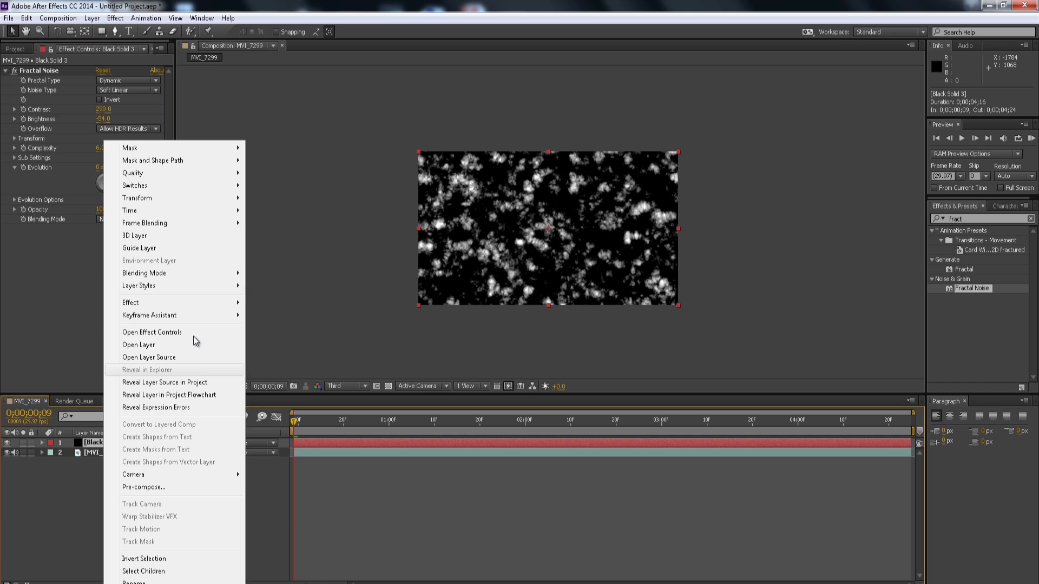
{"action": "mouse_move", "coordinate": [215, 277]}
{"action": "left_click", "coordinate": [291, 258]}
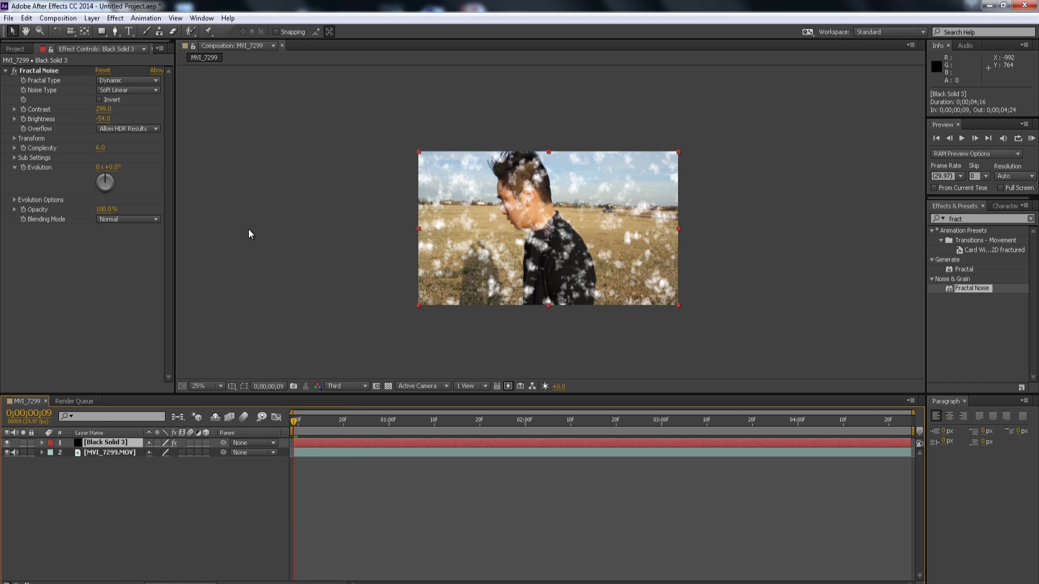
{"action": "left_click", "coordinate": [115, 31]}
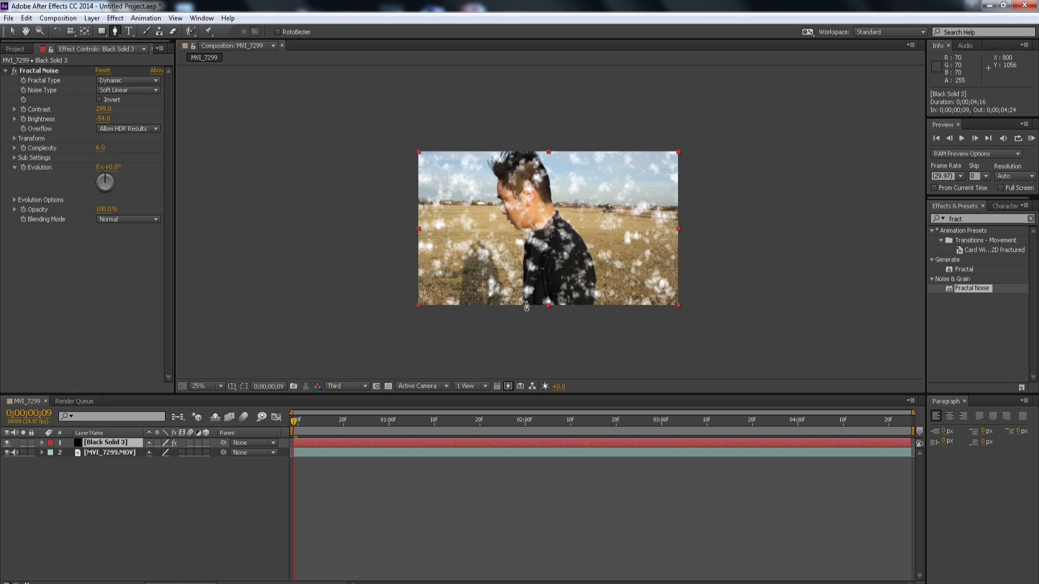
Start a Pen mask at the man's lower left, tracing up his face and over his head
{"action": "left_click", "coordinate": [517, 310]}
{"action": "left_click", "coordinate": [519, 283]}
{"action": "left_click", "coordinate": [518, 255]}
{"action": "left_click", "coordinate": [513, 234]}
{"action": "left_click", "coordinate": [500, 211]}
{"action": "left_click", "coordinate": [490, 181]}
{"action": "left_click", "coordinate": [496, 152]}
{"action": "left_click", "coordinate": [495, 148]}
{"action": "left_click", "coordinate": [541, 143]}
{"action": "left_click", "coordinate": [556, 161]}
{"action": "left_click", "coordinate": [558, 193]}
Trace the mask down his right side, close it, and reveal the solid's Mask Path
{"action": "left_click", "coordinate": [571, 210]}
{"action": "left_click", "coordinate": [578, 221]}
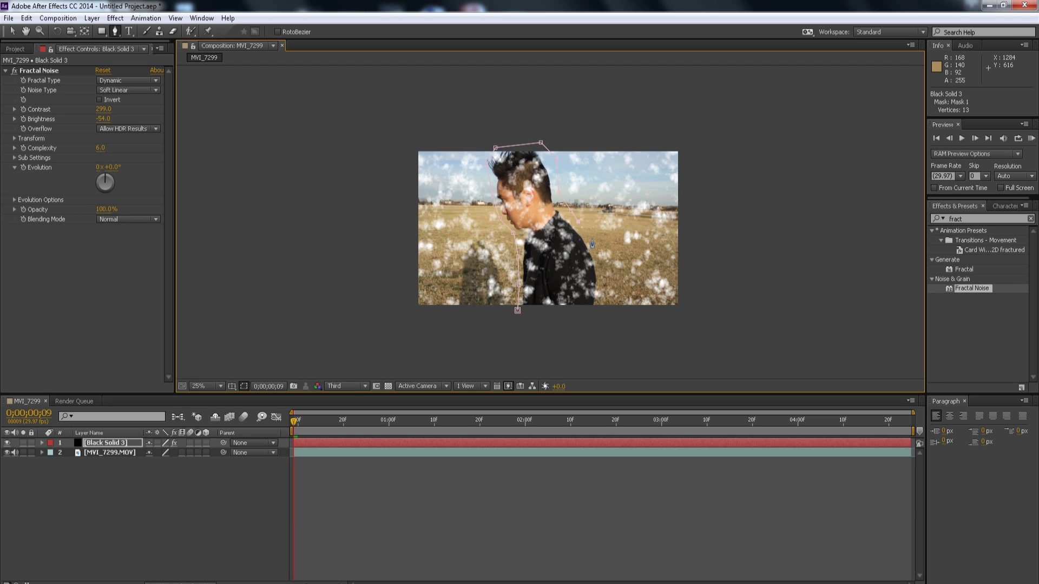
{"action": "left_click", "coordinate": [600, 252]}
{"action": "left_click", "coordinate": [599, 290]}
{"action": "left_click", "coordinate": [598, 317]}
{"action": "left_click", "coordinate": [575, 332]}
{"action": "left_click", "coordinate": [520, 326]}
{"action": "left_click", "coordinate": [518, 310]}
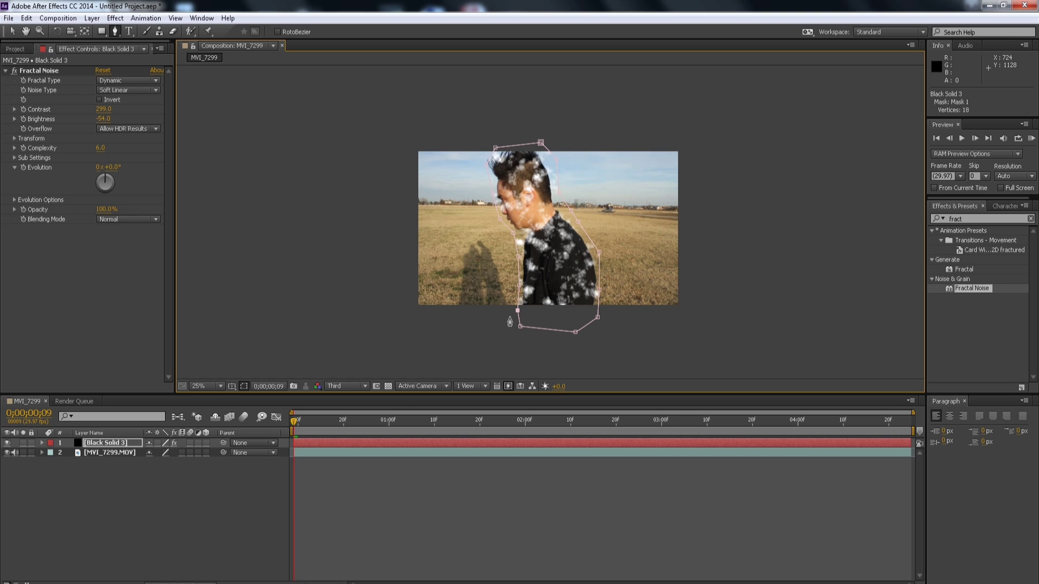
{"action": "left_click", "coordinate": [118, 445]}
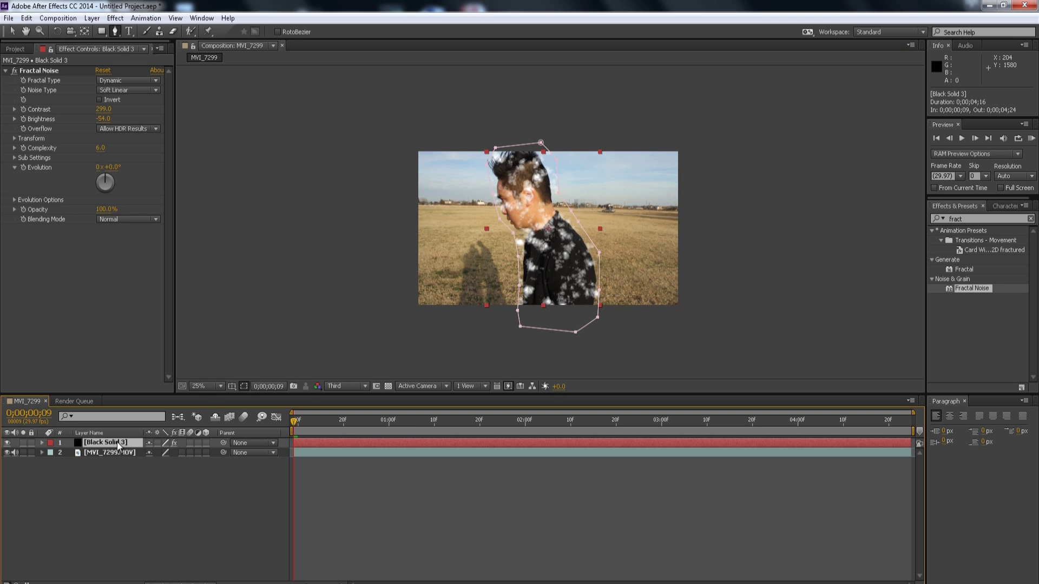
{"action": "key", "text": "m"}
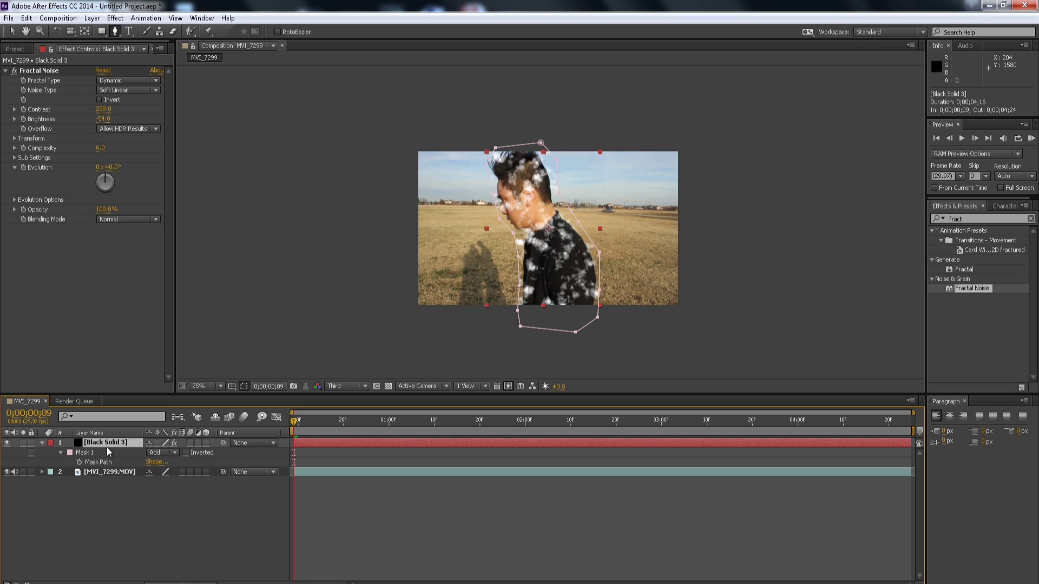
Keyframe Mask Path and refit the mask over the man at 0;00;01;16
{"action": "left_click", "coordinate": [79, 462]}
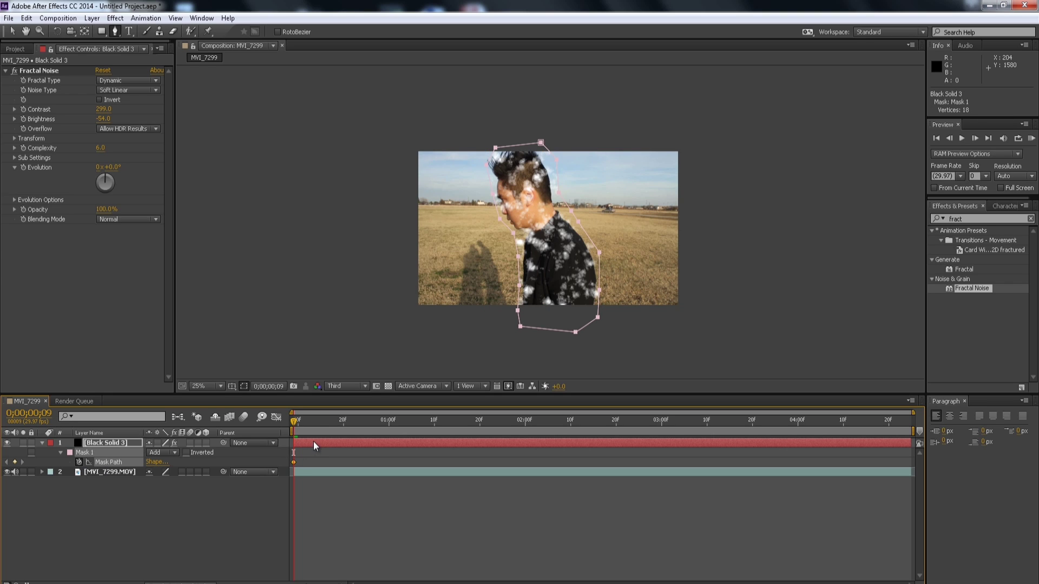
{"action": "left_click_drag", "start_coordinate": [303, 421], "coordinate": [461, 428]}
{"action": "left_click", "coordinate": [13, 31]}
{"action": "left_click_drag", "start_coordinate": [564, 195], "coordinate": [593, 227]}
{"action": "left_click", "coordinate": [582, 232]}
{"action": "left_click_drag", "start_coordinate": [523, 290], "coordinate": [511, 306]}
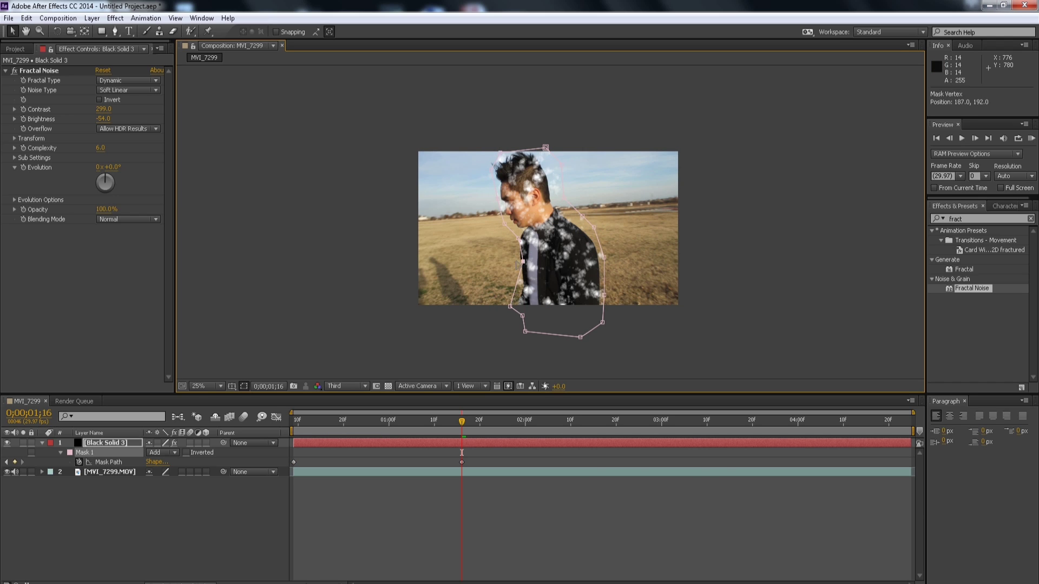
{"action": "left_click_drag", "start_coordinate": [518, 261], "coordinate": [515, 259]}
{"action": "left_click_drag", "start_coordinate": [546, 147], "coordinate": [537, 148]}
Reshape the mask to follow the man at later frames from 2;10 through 4;22
{"action": "left_click_drag", "start_coordinate": [461, 420], "coordinate": [561, 420]}
{"action": "left_click_drag", "start_coordinate": [515, 260], "coordinate": [478, 178]}
{"action": "left_click", "coordinate": [570, 420]}
{"action": "left_click", "coordinate": [667, 420]}
{"action": "left_click_drag", "start_coordinate": [602, 323], "coordinate": [617, 324]}
{"action": "left_click", "coordinate": [720, 420]}
{"action": "left_click_drag", "start_coordinate": [602, 257], "coordinate": [619, 259]}
{"action": "left_click_drag", "start_coordinate": [563, 198], "coordinate": [563, 201]}
{"action": "mouse_move", "coordinate": [498, 315]}
{"action": "left_mouse_down"}
{"action": "mouse_move", "coordinate": [493, 243]}
{"action": "mouse_move", "coordinate": [521, 220]}
{"action": "left_mouse_up"}
{"action": "left_click", "coordinate": [898, 420]}
{"action": "left_click_drag", "start_coordinate": [500, 153], "coordinate": [514, 184]}
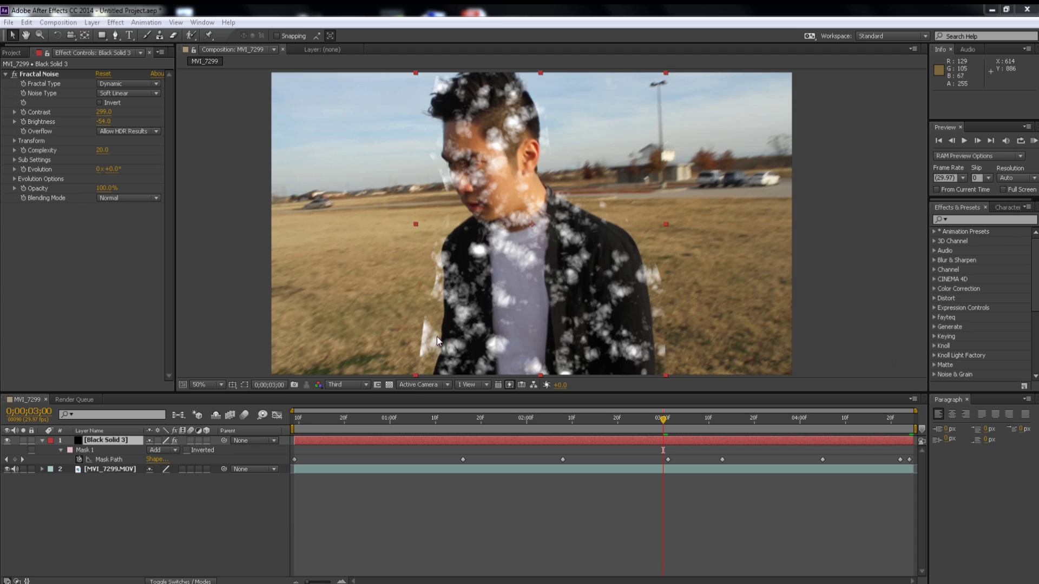
Feather Mask 1 by 72 px, then lower noise Brightness and raise Contrast for sparser flakes
{"action": "left_click", "coordinate": [122, 440]}
{"action": "key", "text": "f"}
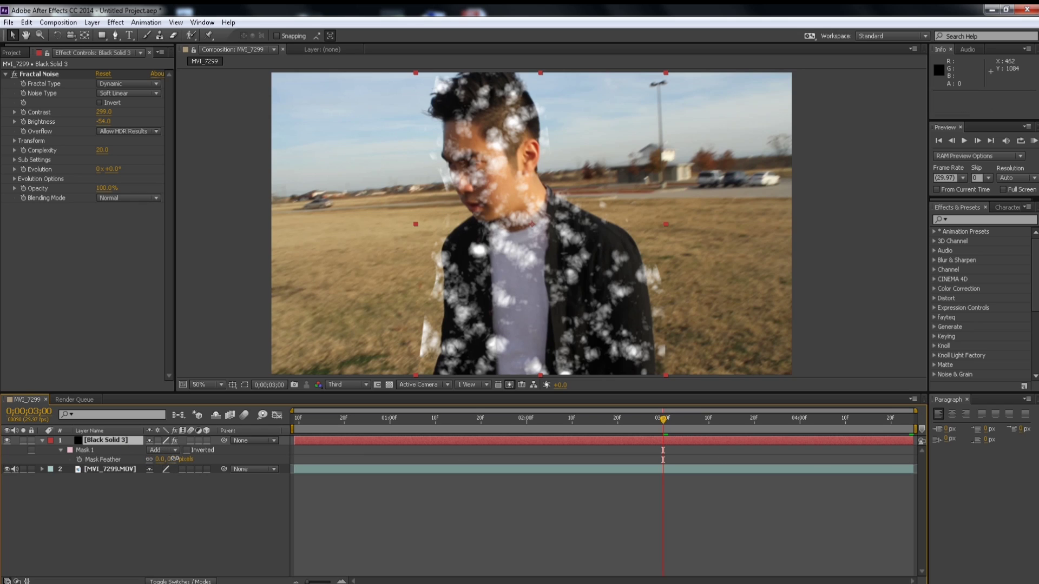
{"action": "left_click_drag", "start_coordinate": [170, 460], "coordinate": [188, 459]}
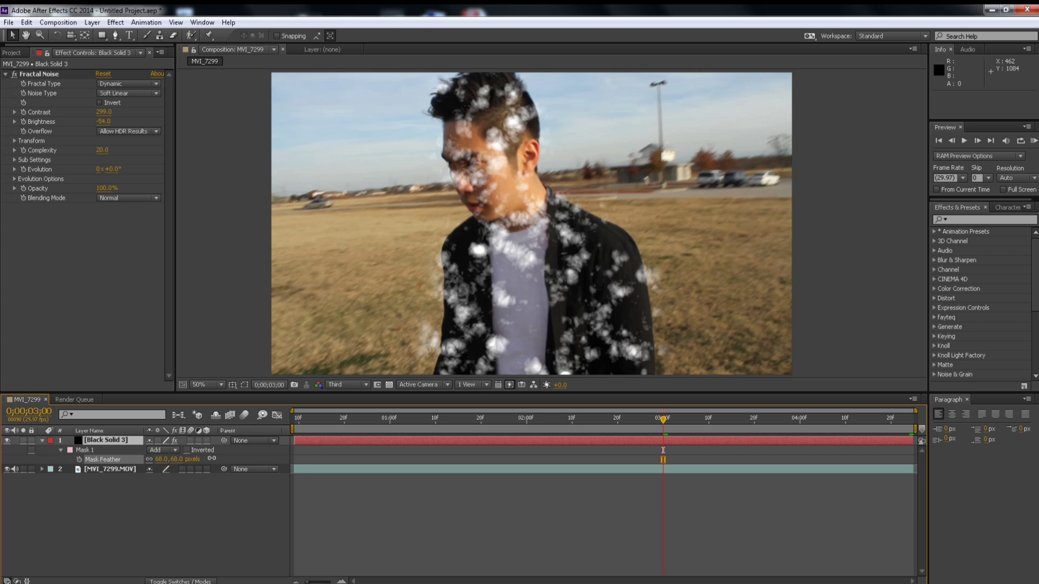
{"action": "left_click_drag", "start_coordinate": [212, 459], "coordinate": [216, 459]}
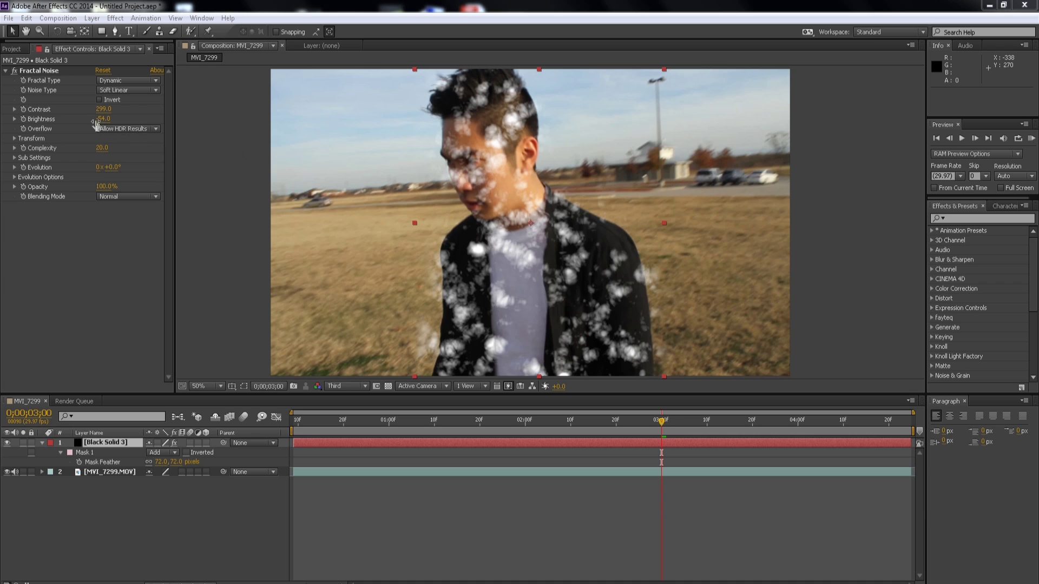
{"action": "left_click_drag", "start_coordinate": [95, 123], "coordinate": [79, 124]}
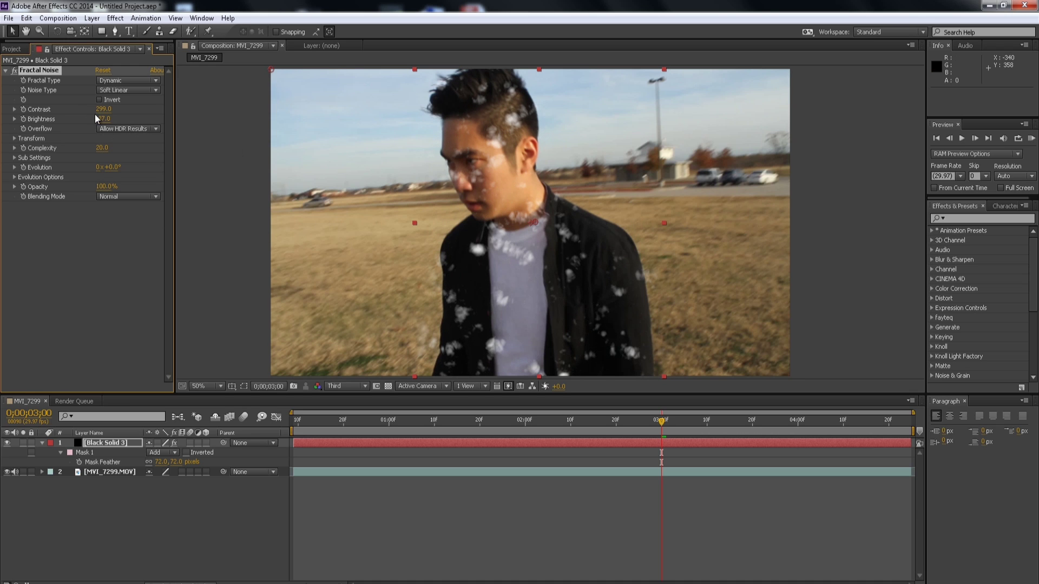
{"action": "left_click_drag", "start_coordinate": [98, 110], "coordinate": [138, 111]}
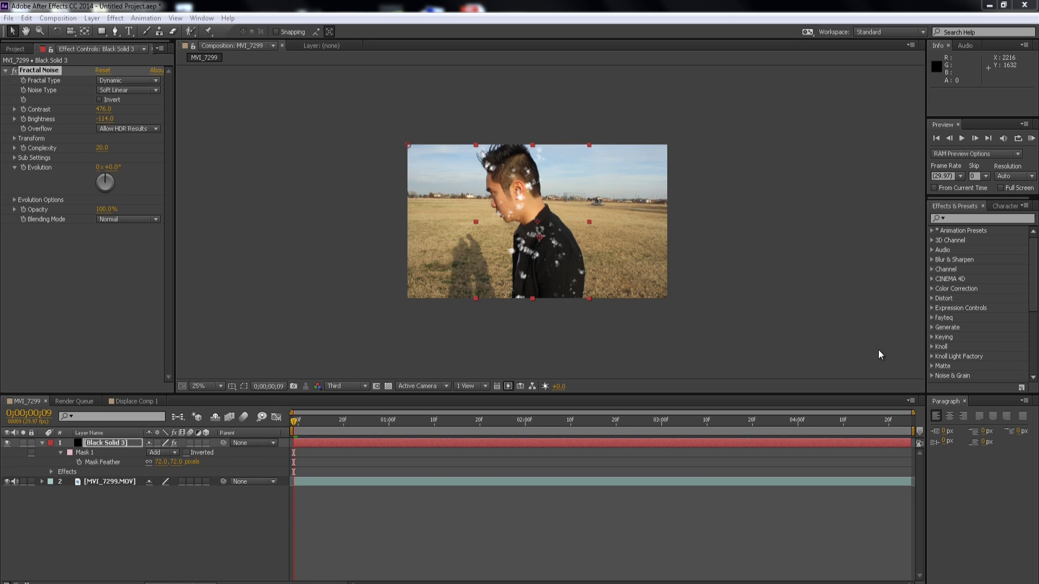
Keyframe Offset Turbulence so the noise drifts far upward from clip start to end
{"action": "left_click", "coordinate": [14, 139]}
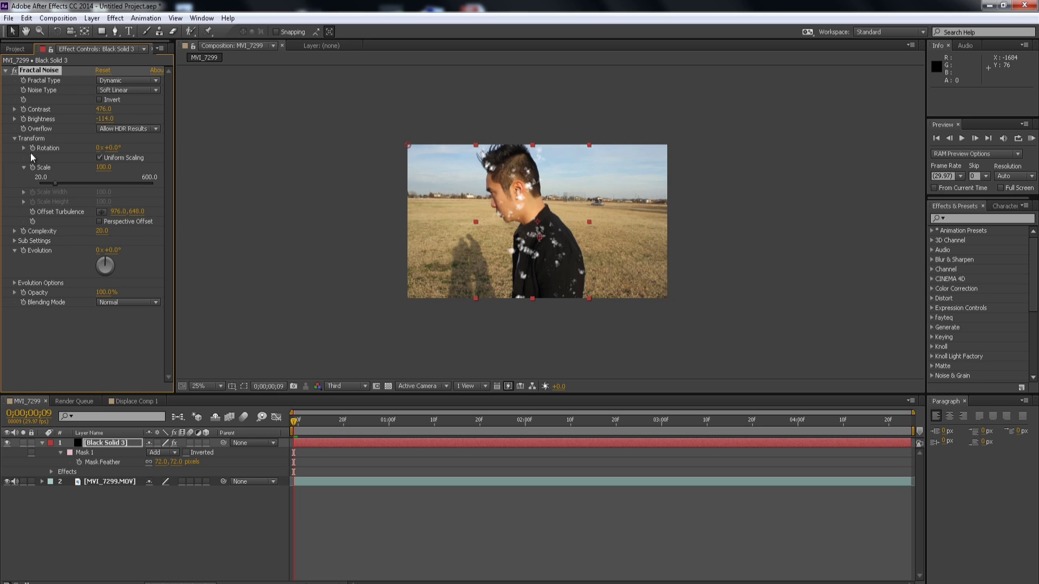
{"action": "left_click", "coordinate": [32, 211]}
{"action": "left_click", "coordinate": [103, 212]}
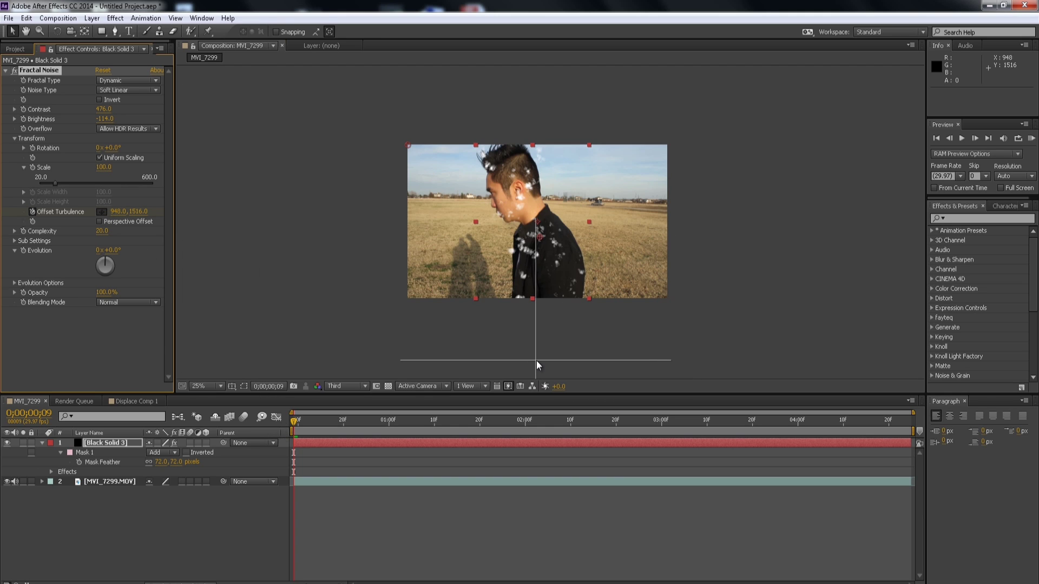
{"action": "left_click", "coordinate": [536, 349]}
{"action": "key", "text": "period"}
{"action": "key", "text": "comma"}
{"action": "key", "text": "comma"}
{"action": "key", "text": "comma"}
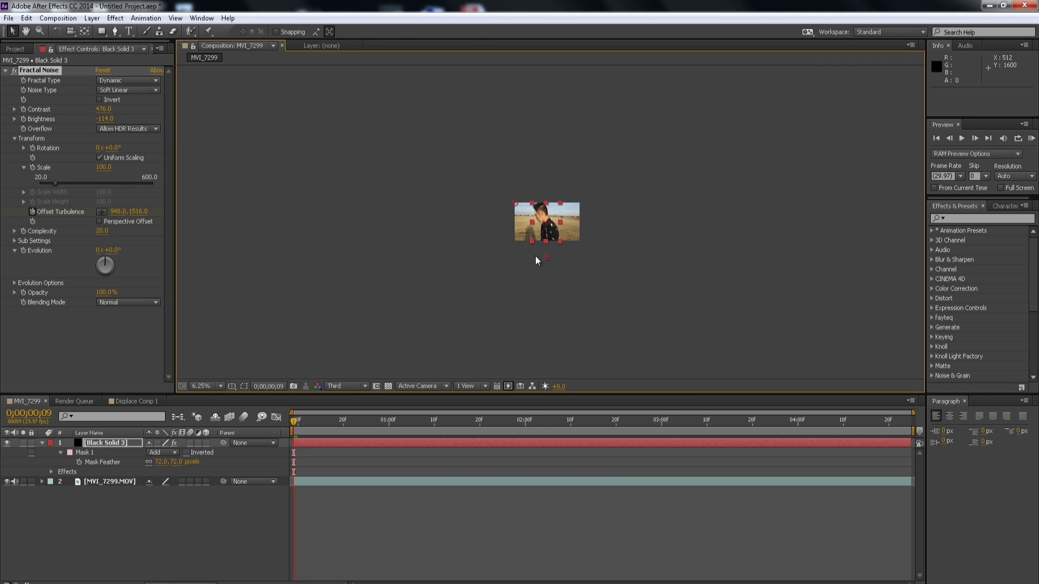
{"action": "left_click_drag", "start_coordinate": [546, 258], "coordinate": [545, 329]}
{"action": "left_click_drag", "start_coordinate": [882, 426], "coordinate": [918, 425]}
{"action": "left_click_drag", "start_coordinate": [546, 332], "coordinate": [543, 84]}
{"action": "key", "text": "period"}
{"action": "key", "text": "period"}
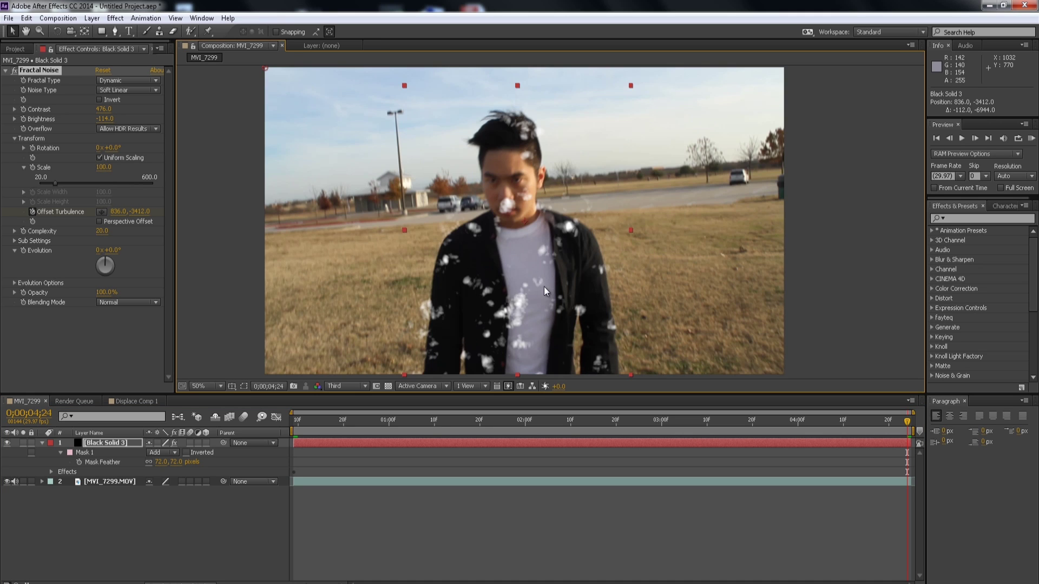
Enlarge the Fractal Noise Scale to about 498 and preview the smoke motion
{"action": "left_click_drag", "start_coordinate": [300, 424], "coordinate": [534, 436]}
{"action": "left_click_drag", "start_coordinate": [77, 184], "coordinate": [133, 184]}
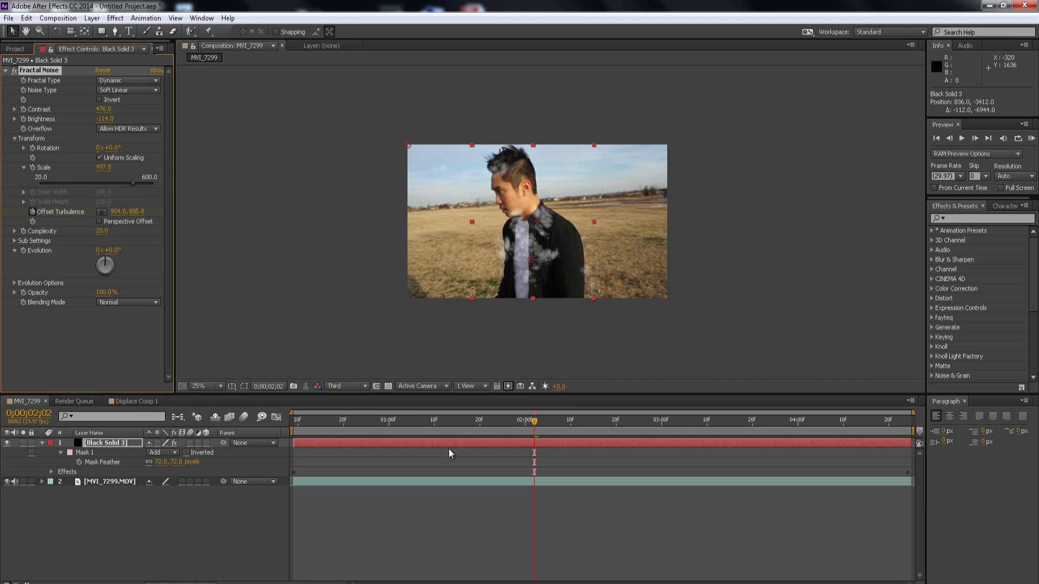
{"action": "left_click_drag", "start_coordinate": [406, 435], "coordinate": [540, 431]}
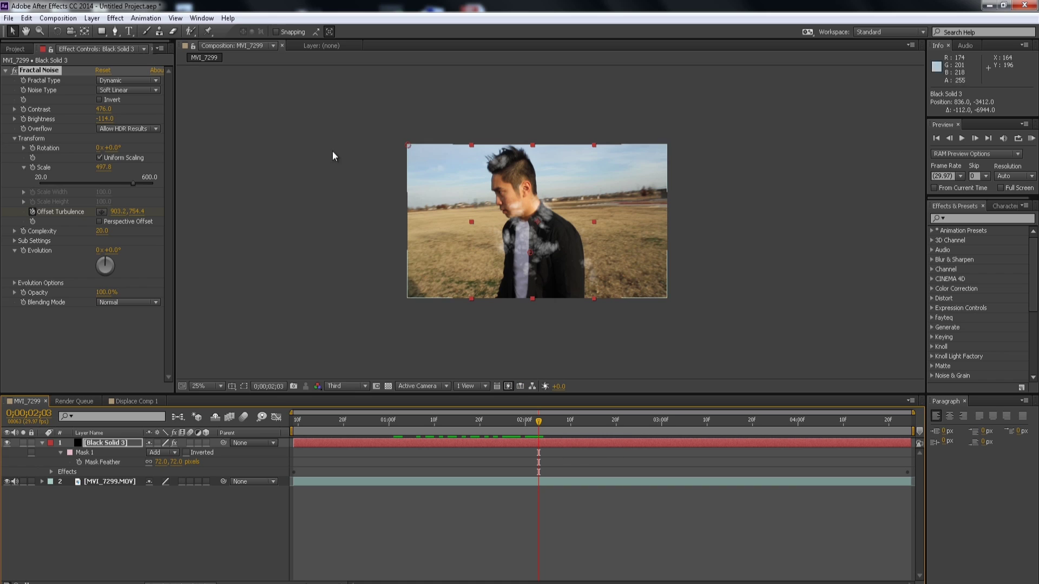
Keyframe Evolution from near the start to 6 revolutions at the clip's last frame
{"action": "left_click", "coordinate": [338, 426]}
{"action": "left_click", "coordinate": [294, 428]}
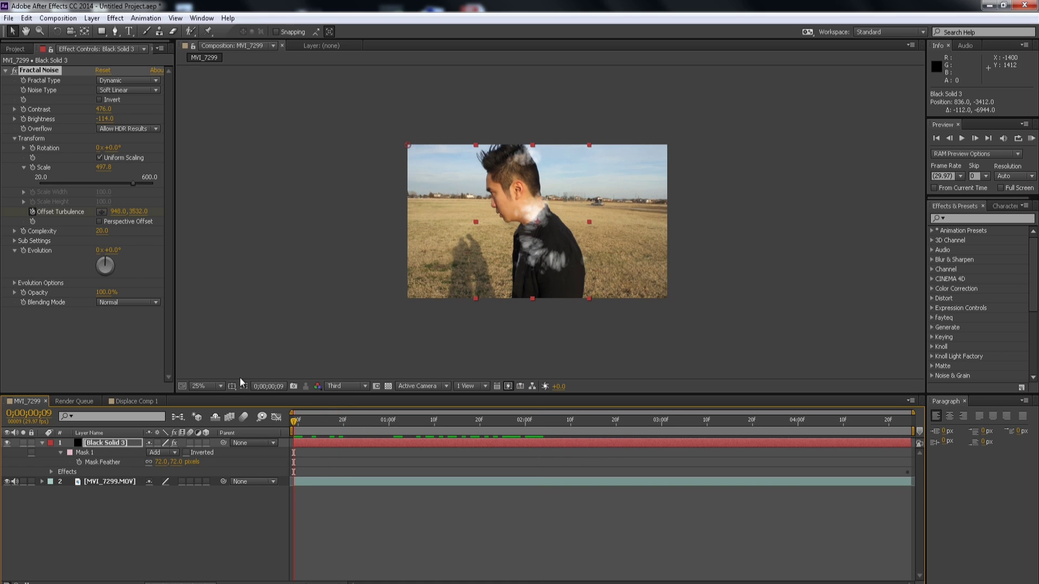
{"action": "left_click", "coordinate": [23, 251]}
{"action": "left_click", "coordinate": [907, 421]}
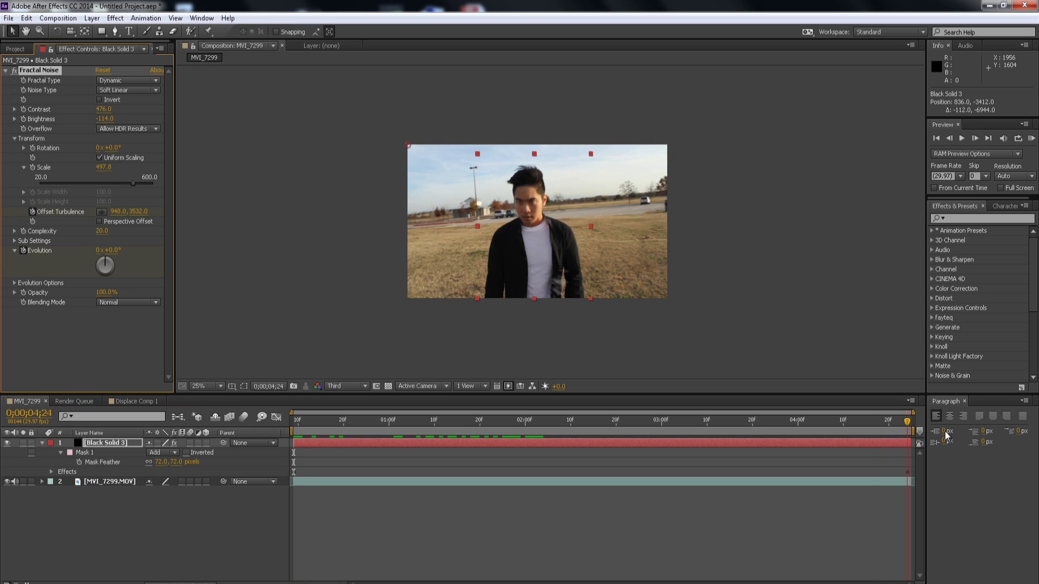
{"action": "left_click", "coordinate": [98, 250]}
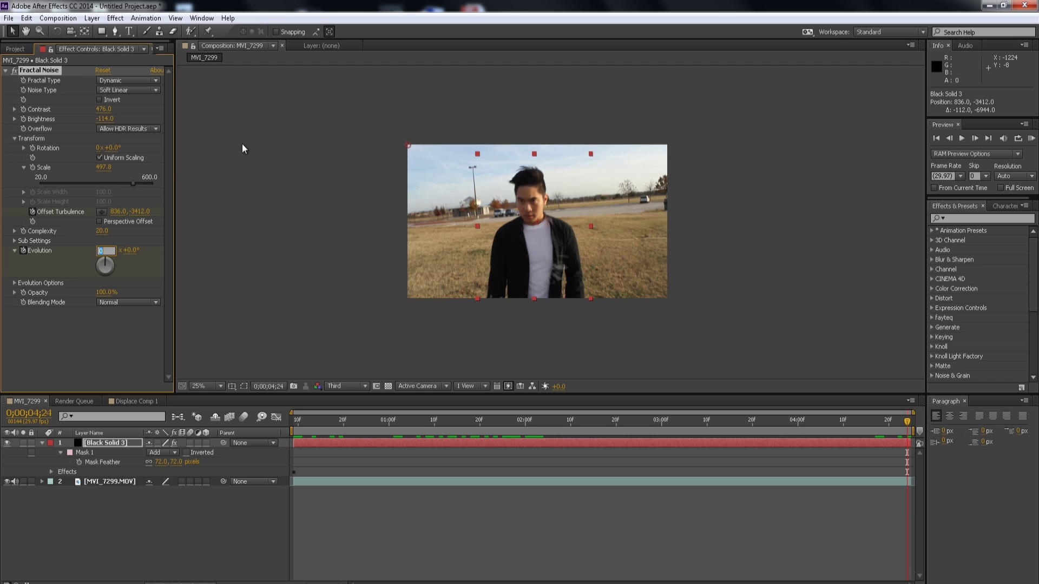
{"action": "type", "text": "6"}
{"action": "key", "text": "Return"}
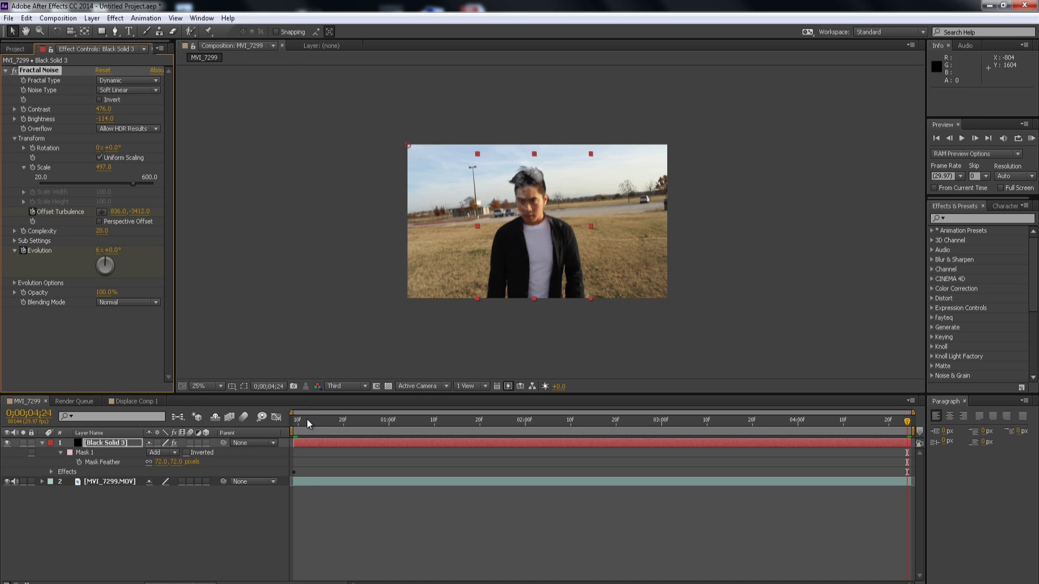
Set Fractal Noise Brightness to -97 while previewing the churning smoke
{"action": "left_click", "coordinate": [307, 419]}
{"action": "left_click_drag", "start_coordinate": [319, 433], "coordinate": [404, 432]}
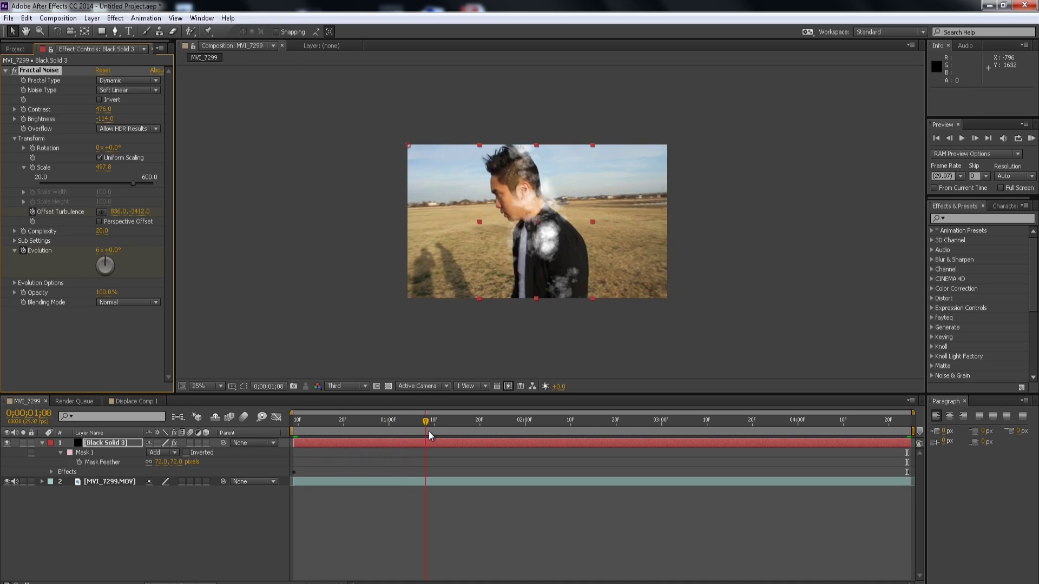
{"action": "mouse_move", "coordinate": [430, 430]}
{"action": "left_mouse_down"}
{"action": "mouse_move", "coordinate": [456, 423]}
{"action": "mouse_move", "coordinate": [434, 425]}
{"action": "left_mouse_up"}
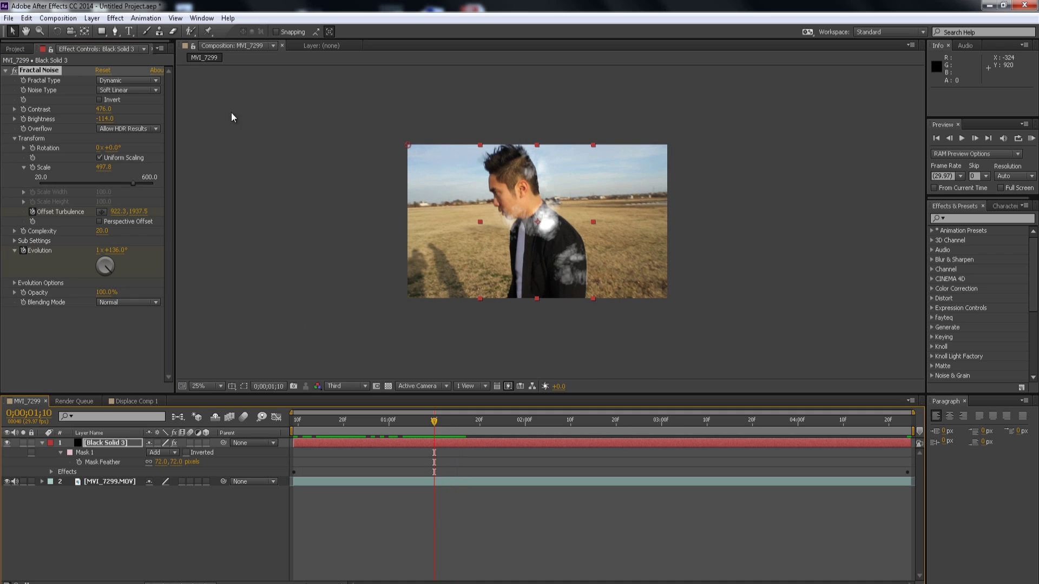
{"action": "left_click_drag", "start_coordinate": [100, 118], "coordinate": [108, 118]}
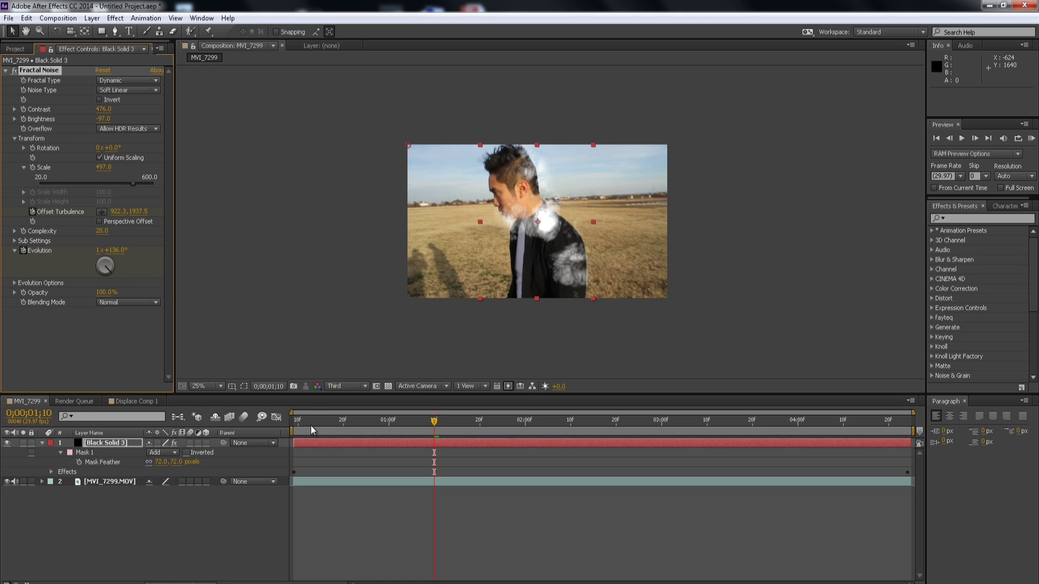
{"action": "left_click_drag", "start_coordinate": [311, 425], "coordinate": [621, 414]}
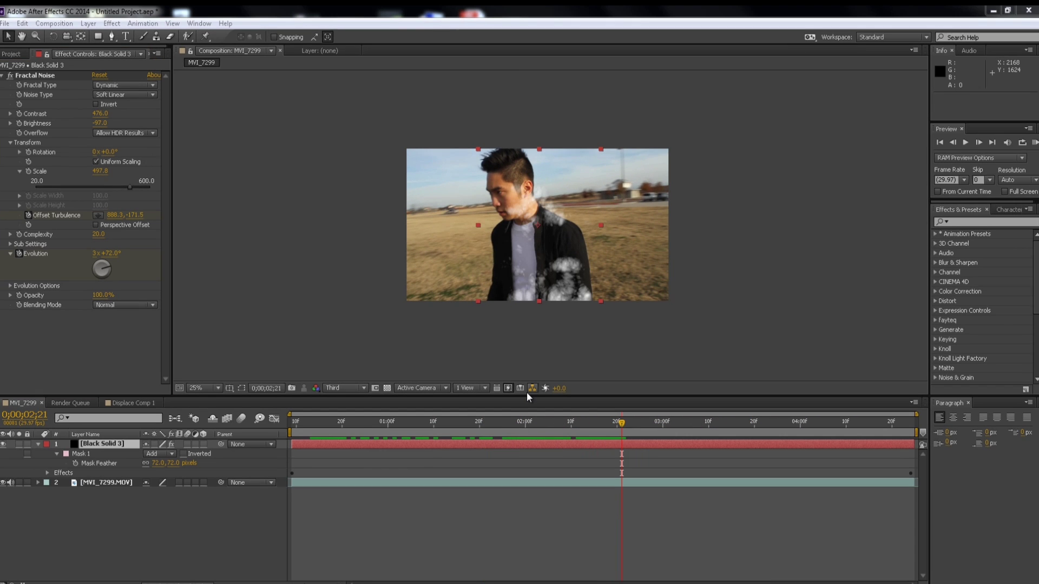
Apply CC Vector Blur to Black Solid 3 with Type set to Direction Fading
{"action": "left_click", "coordinate": [1006, 218]}
{"action": "type", "text": "vect"}
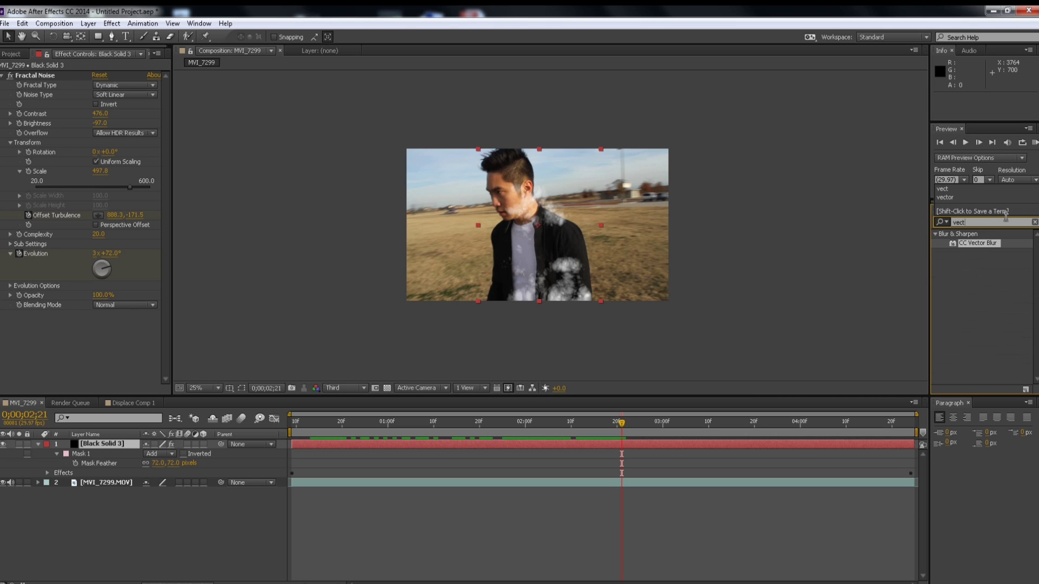
{"action": "left_click_drag", "start_coordinate": [990, 244], "coordinate": [621, 440]}
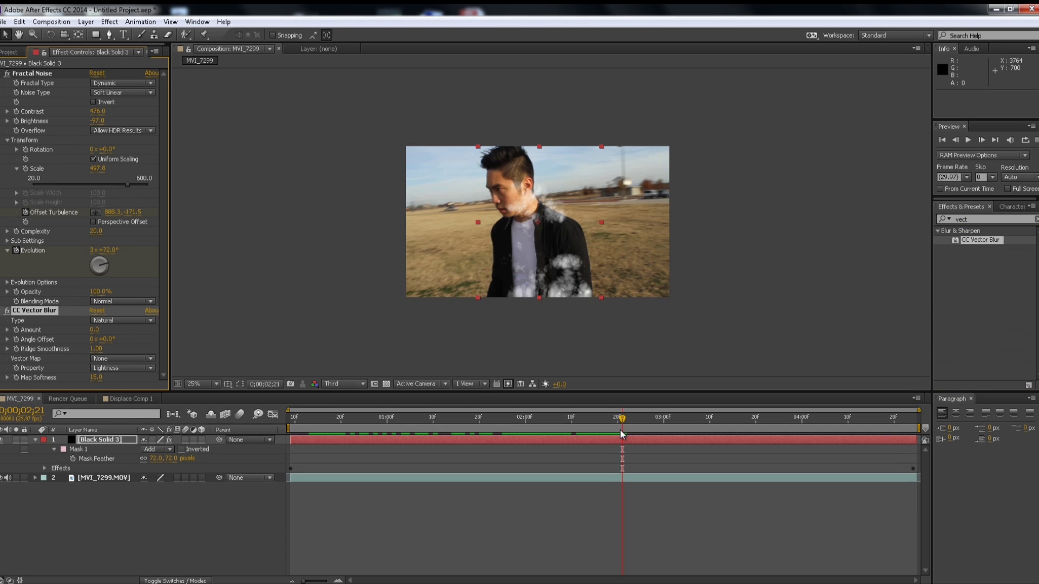
{"action": "left_click", "coordinate": [141, 320]}
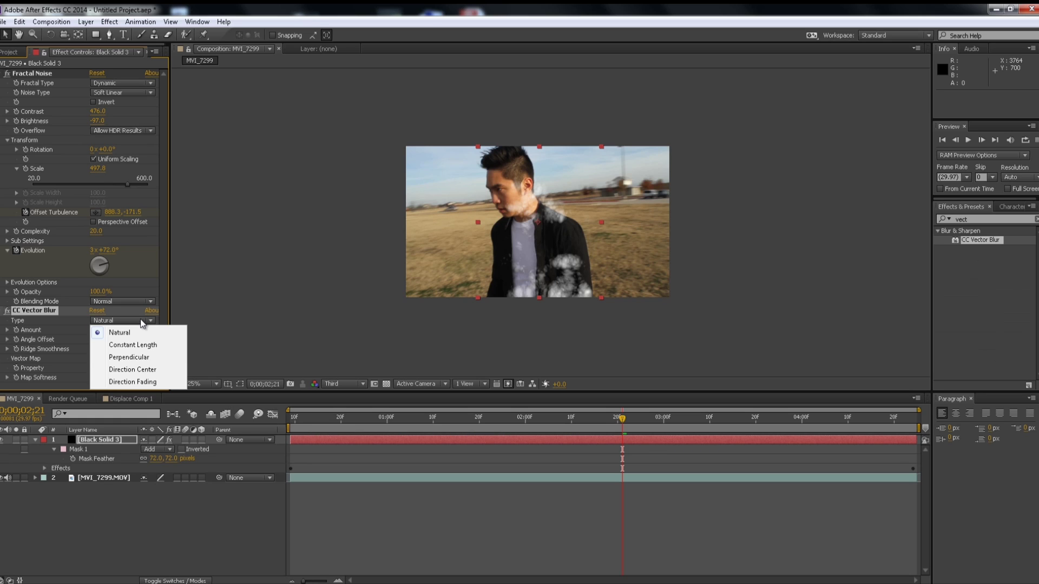
{"action": "left_click", "coordinate": [114, 382]}
Set the vector blur Amount to 290 and check the smoke at 2;25
{"action": "left_click", "coordinate": [95, 329]}
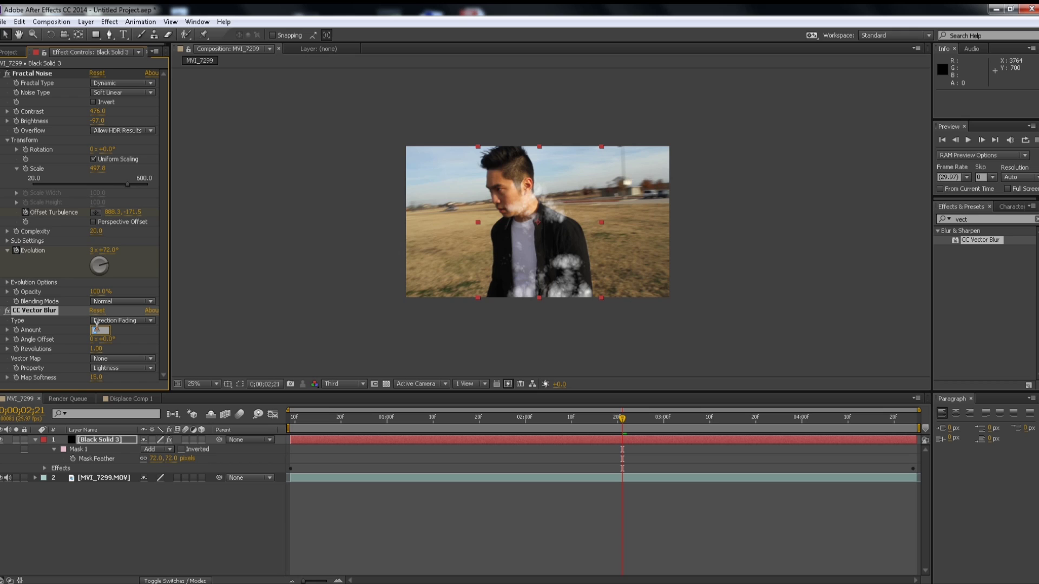
{"action": "type", "text": "200"}
{"action": "key", "text": "Return"}
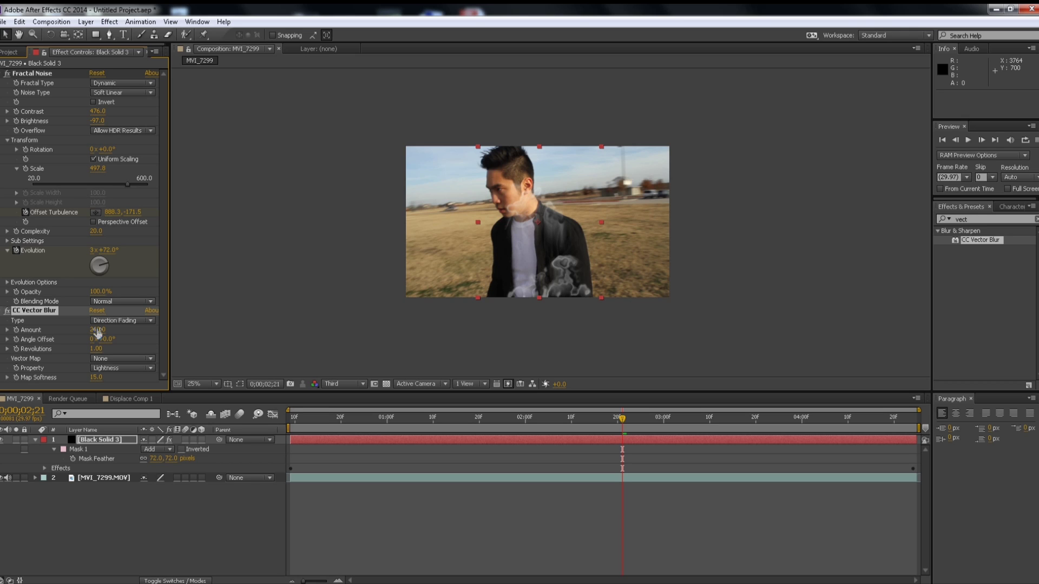
{"action": "left_click", "coordinate": [96, 330]}
{"action": "type", "text": "290"}
{"action": "key", "text": "Return"}
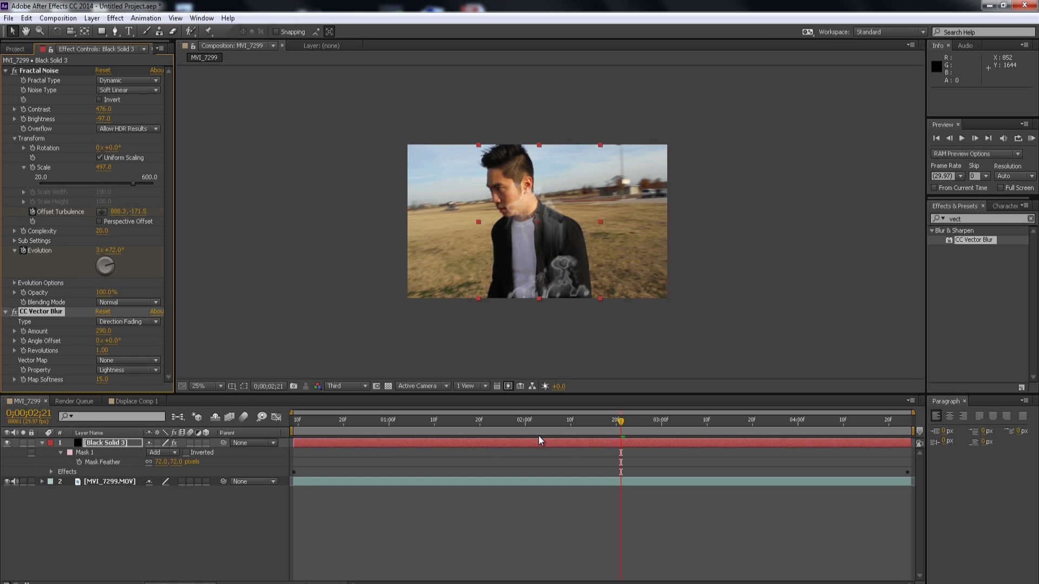
{"action": "left_click_drag", "start_coordinate": [532, 437], "coordinate": [484, 430]}
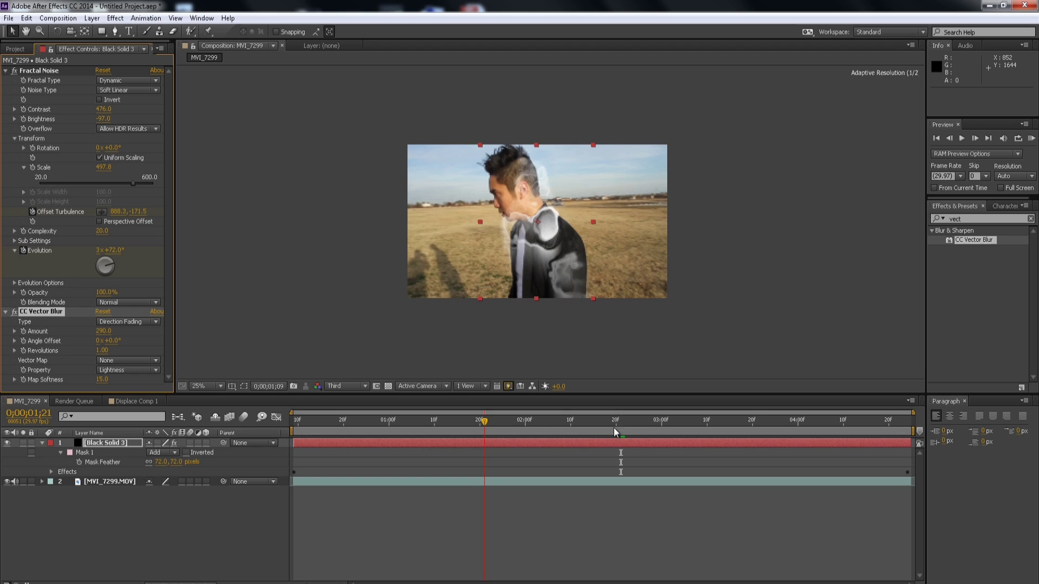
{"action": "left_click", "coordinate": [638, 431]}
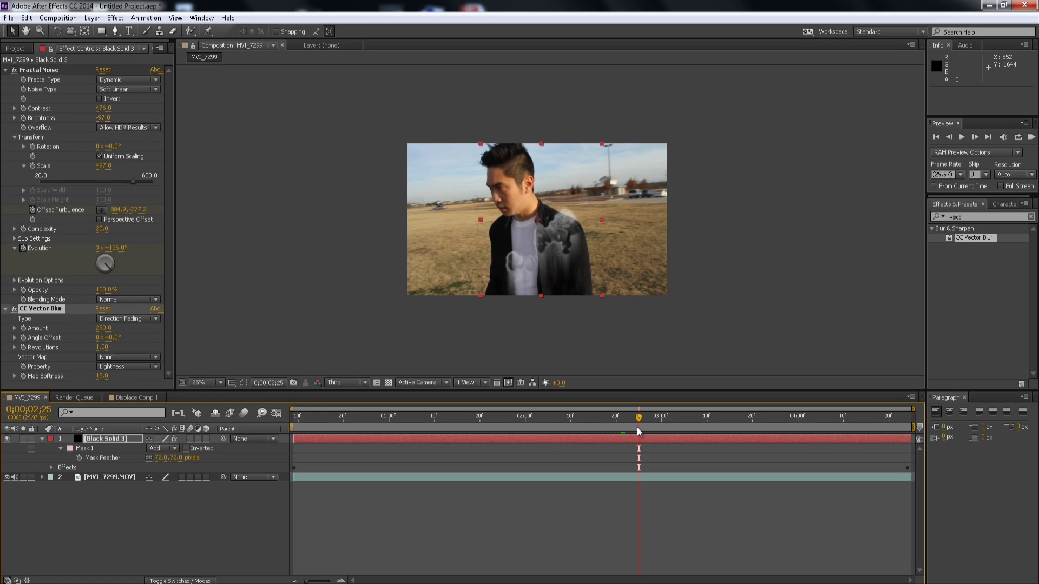
Search 'vibra' and apply VC Color Vibrance to the smoke layer
{"action": "left_click", "coordinate": [954, 217]}
{"action": "key", "text": "BackSpace"}
{"action": "key", "text": "BackSpace"}
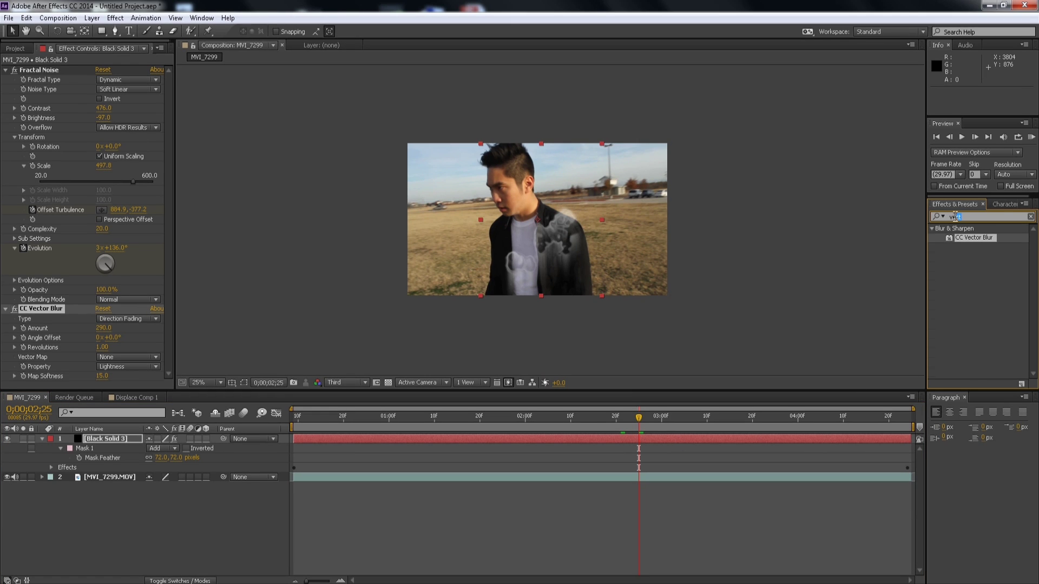
{"action": "key", "text": "BackSpace"}
{"action": "type", "text": "ibra"}
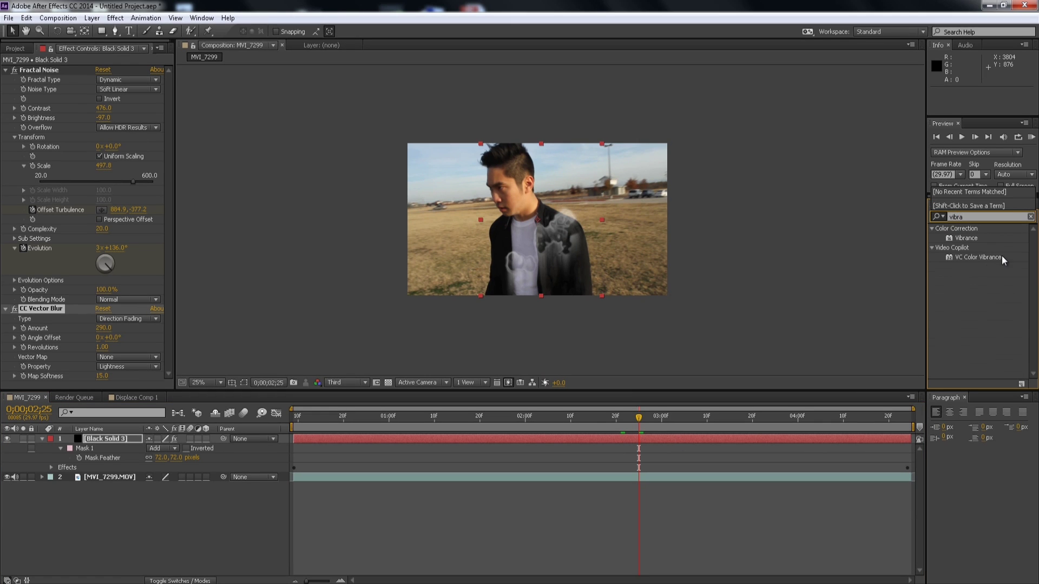
{"action": "left_click_drag", "start_coordinate": [1002, 260], "coordinate": [710, 443]}
Set the Color Vibrance colour to light blue 00AEFF and preview the aura
{"action": "left_click", "coordinate": [97, 310]}
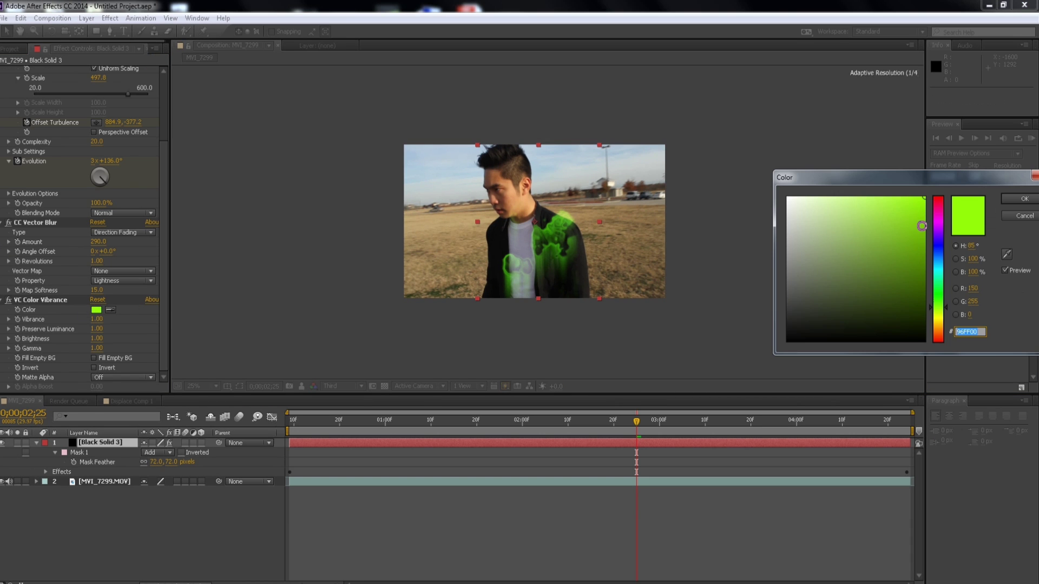
{"action": "left_click", "coordinate": [938, 254]}
{"action": "left_click_drag", "start_coordinate": [902, 225], "coordinate": [924, 198]}
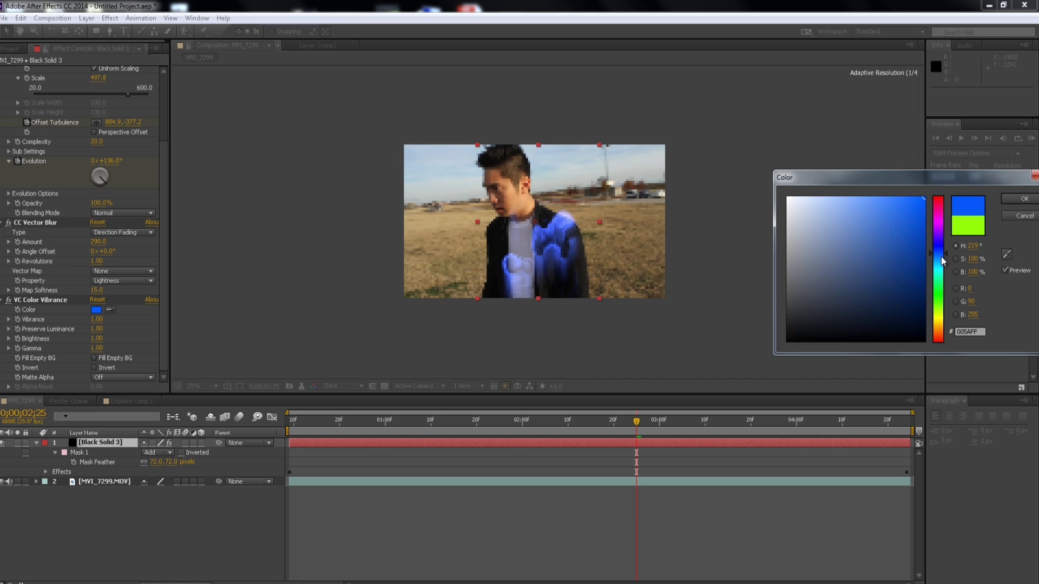
{"action": "left_click_drag", "start_coordinate": [948, 258], "coordinate": [948, 266]}
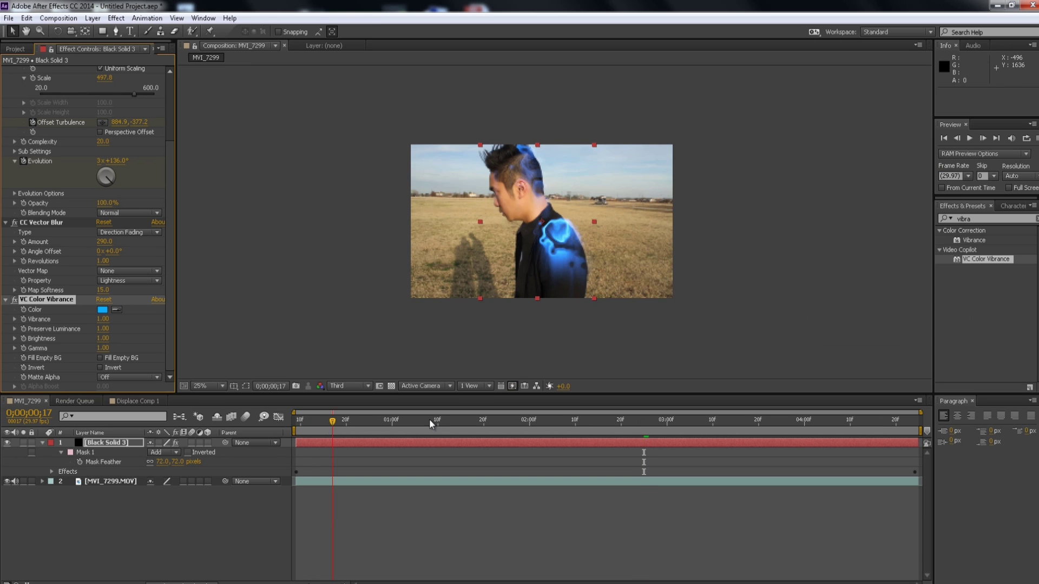
{"action": "left_click_drag", "start_coordinate": [433, 418], "coordinate": [630, 420]}
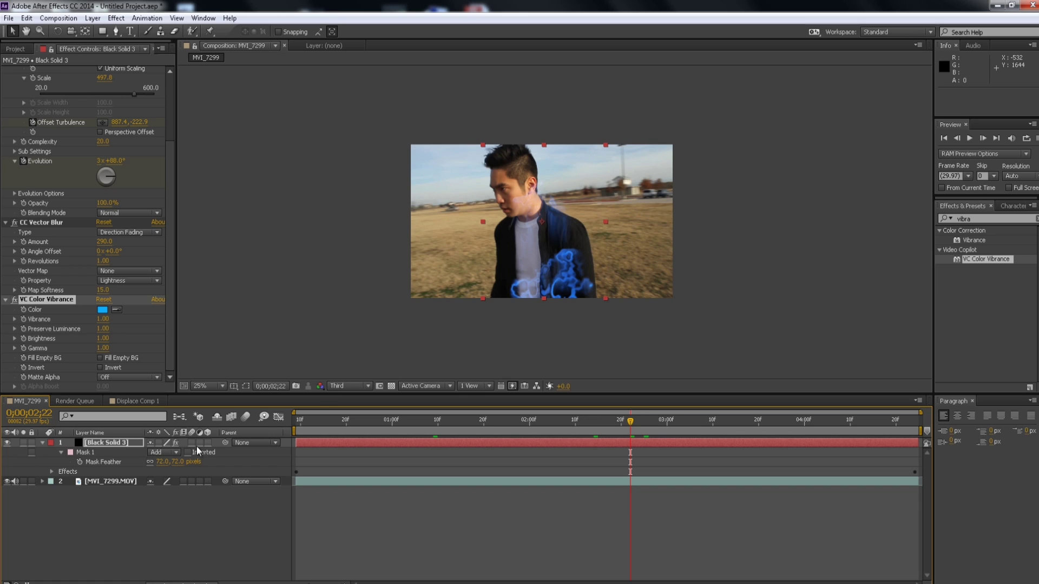
Duplicate the smoke layer, rename the copy 'displace', and delete its VC Color Vibrance
{"action": "left_click", "coordinate": [115, 446]}
{"action": "key", "text": "ctrl+d"}
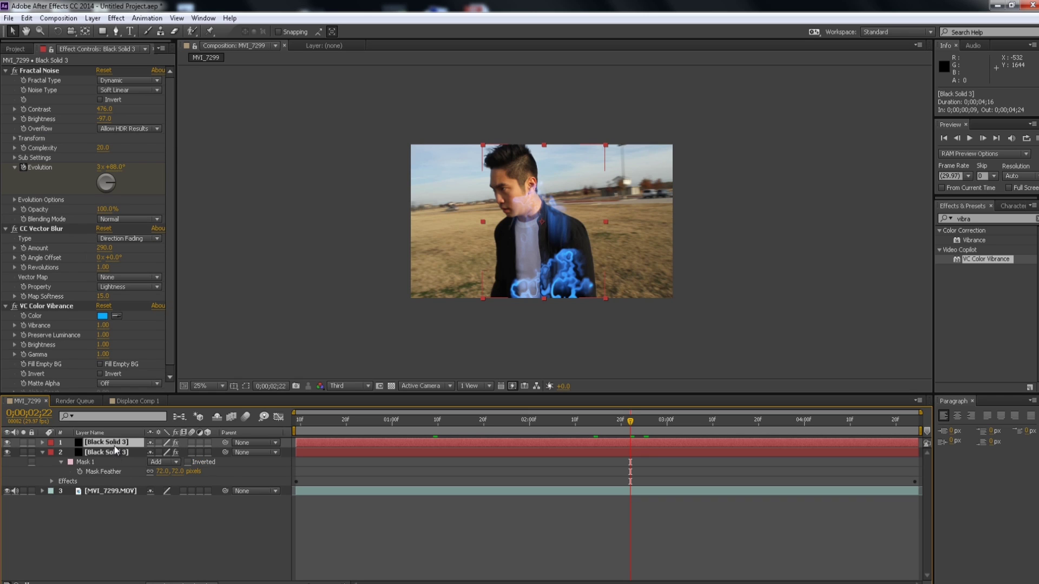
{"action": "right_click", "coordinate": [115, 445]}
{"action": "left_click", "coordinate": [145, 582]}
{"action": "type", "text": "displace"}
{"action": "key", "text": "Return"}
{"action": "left_click", "coordinate": [51, 303]}
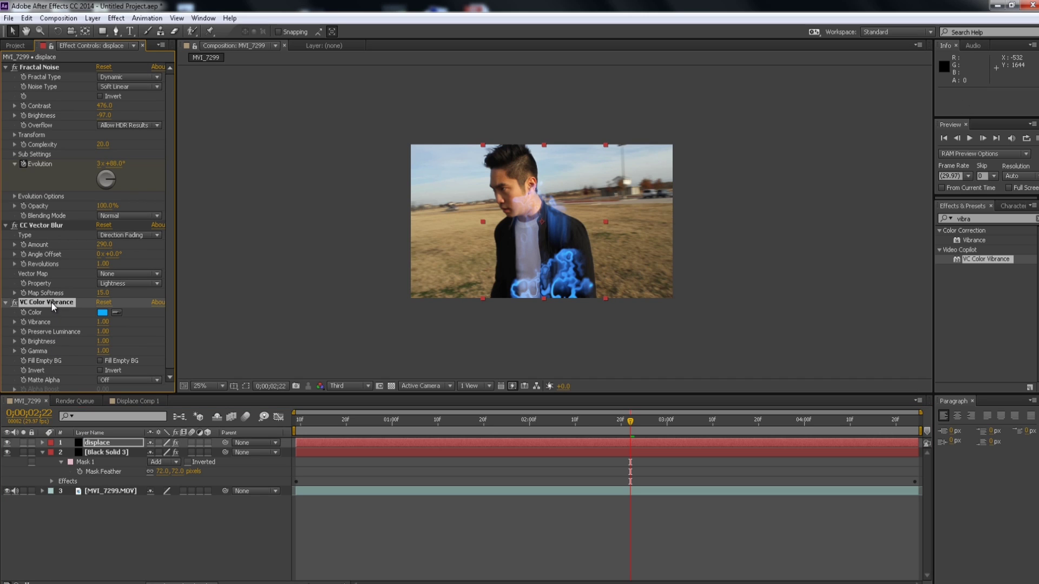
{"action": "key", "text": "Delete"}
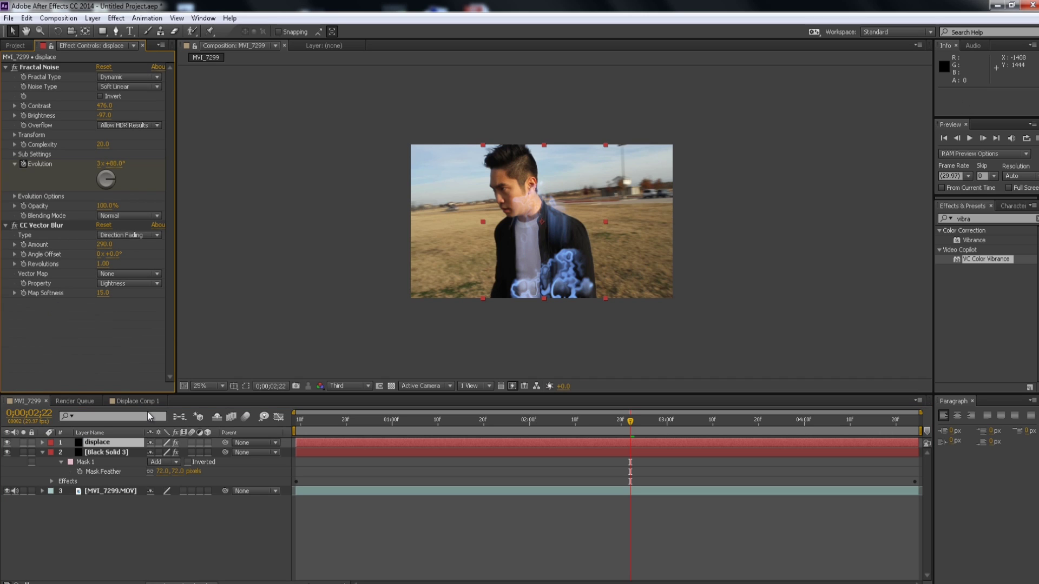
Precompose the displace layer into displace Comp 1 and hide that layer
{"action": "right_click", "coordinate": [97, 442]}
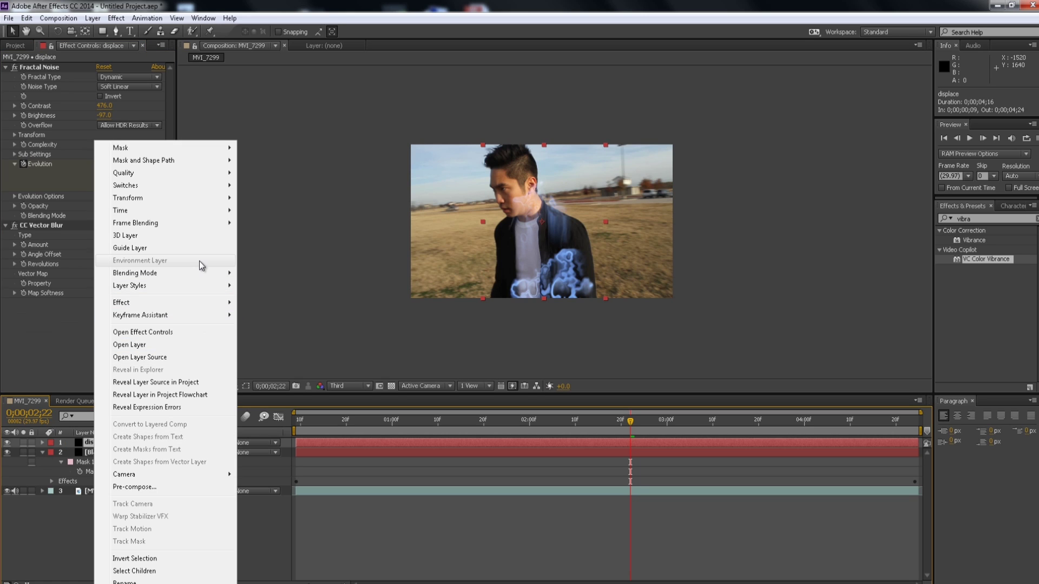
{"action": "left_click", "coordinate": [136, 487]}
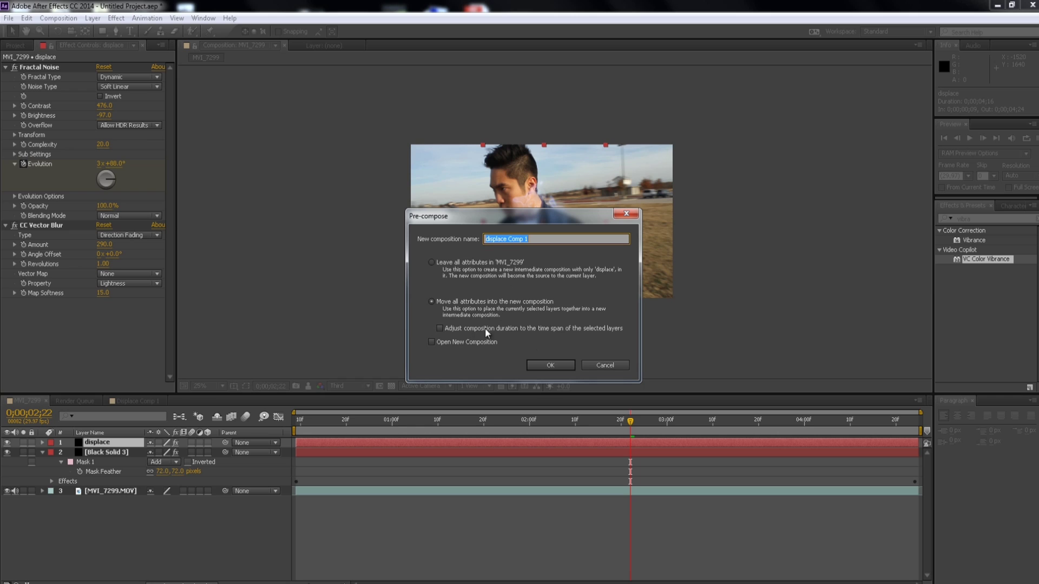
{"action": "left_click", "coordinate": [542, 367]}
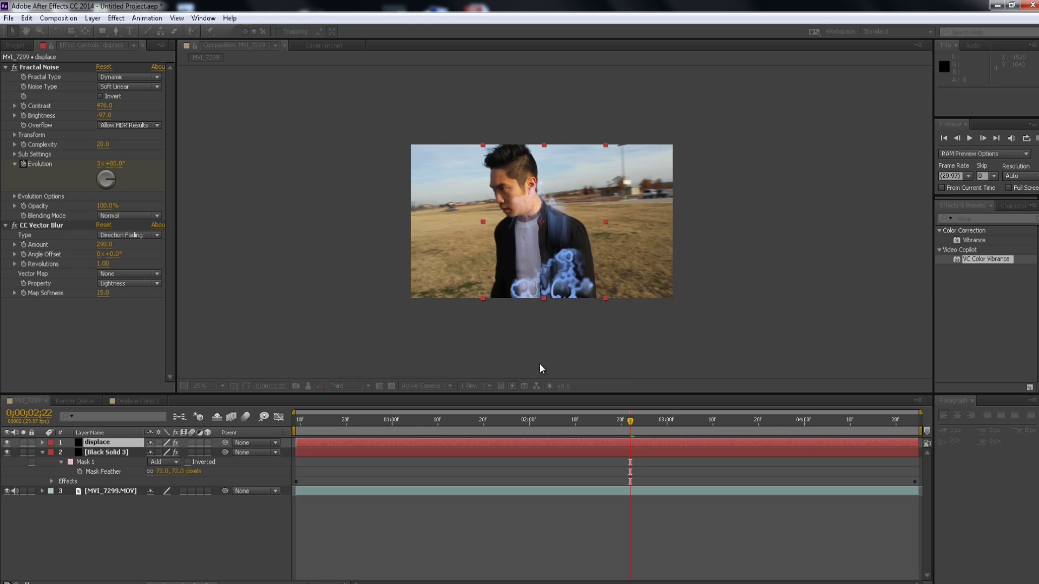
{"action": "left_click", "coordinate": [7, 444]}
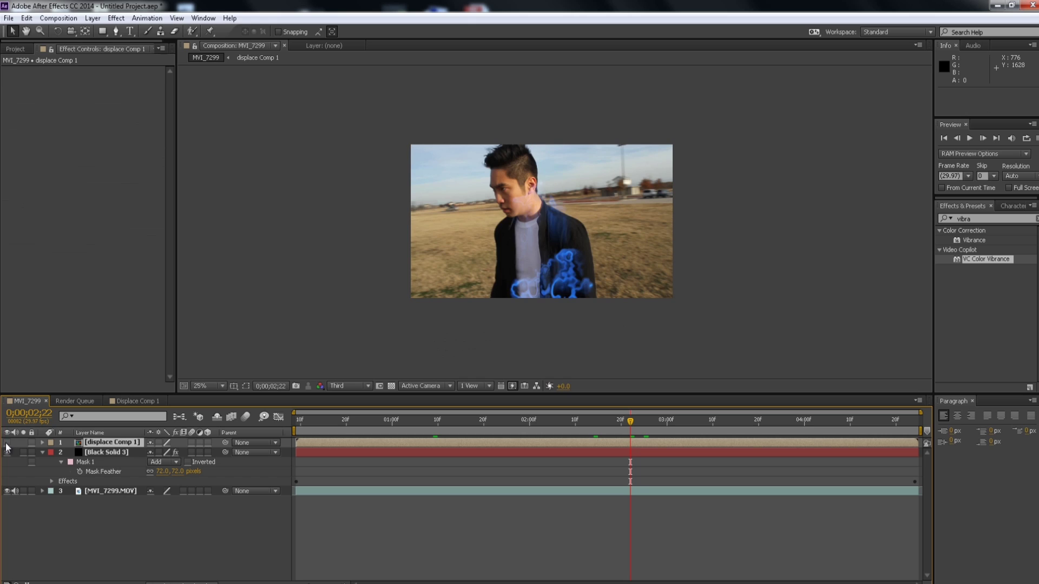
Return to an early frame and add a new adjustment layer
{"action": "left_click", "coordinate": [296, 421]}
{"action": "left_click", "coordinate": [93, 19]}
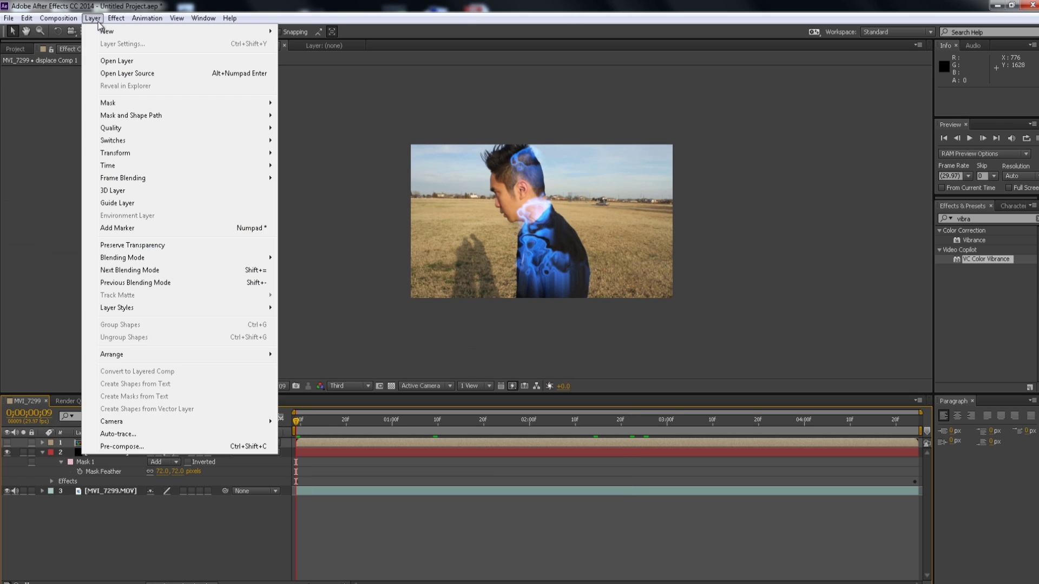
{"action": "mouse_move", "coordinate": [104, 31]}
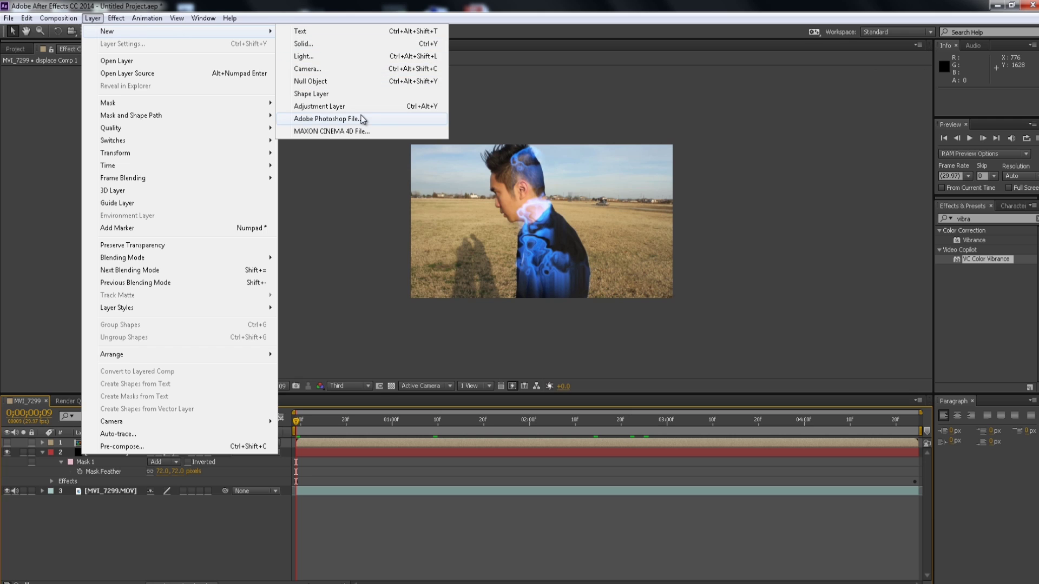
{"action": "left_click", "coordinate": [356, 110]}
Apply Displacement Map to the adjustment layer with displace Comp 1 as the map layer
{"action": "left_click", "coordinate": [1004, 218]}
{"action": "type", "text": "d"}
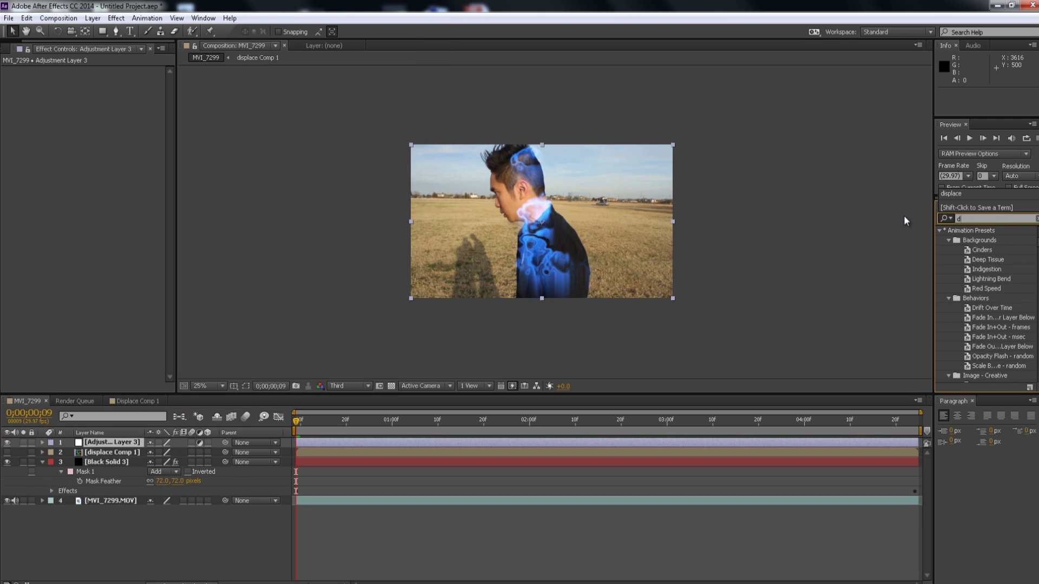
{"action": "type", "text": "isplace"}
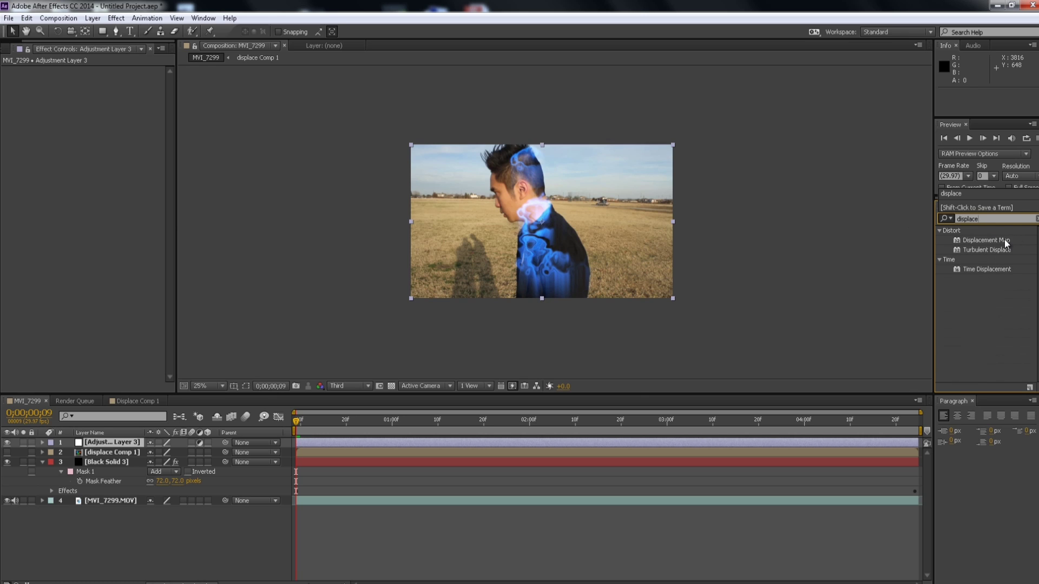
{"action": "left_click_drag", "start_coordinate": [1005, 240], "coordinate": [557, 439]}
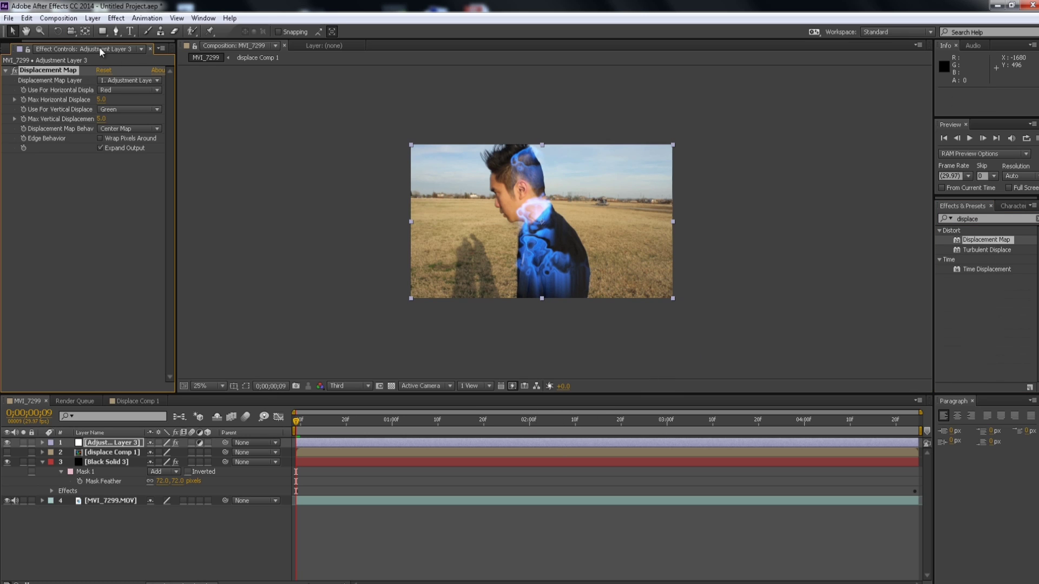
{"action": "left_click", "coordinate": [132, 82]}
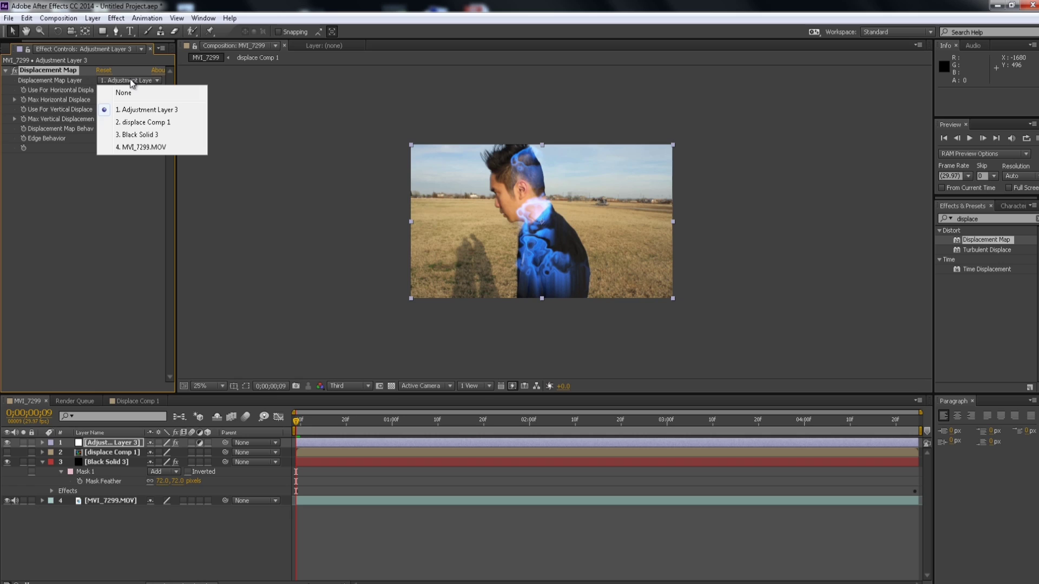
{"action": "left_click", "coordinate": [146, 115]}
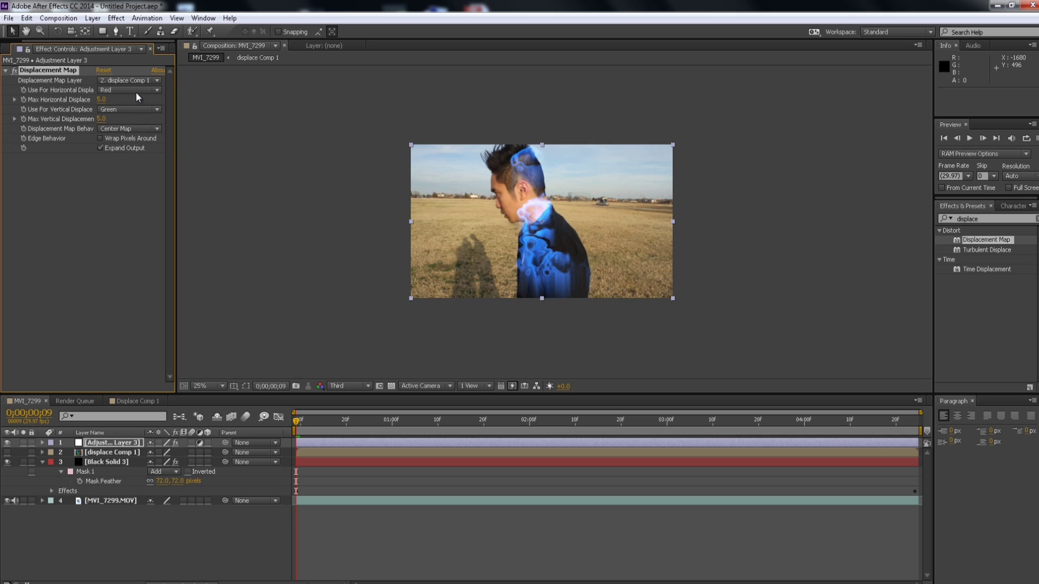
Drive horizontal and vertical displacement by luminance and stretch the map to fit
{"action": "left_click", "coordinate": [137, 91]}
{"action": "left_click", "coordinate": [144, 151]}
{"action": "left_click", "coordinate": [143, 109]}
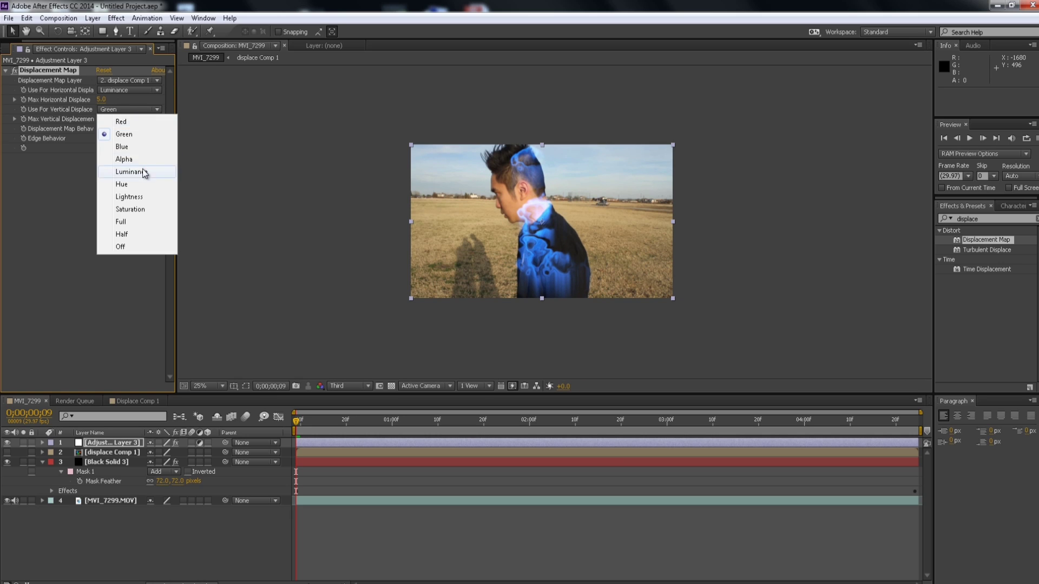
{"action": "left_click", "coordinate": [143, 172]}
{"action": "left_click", "coordinate": [130, 129]}
{"action": "left_click", "coordinate": [148, 157]}
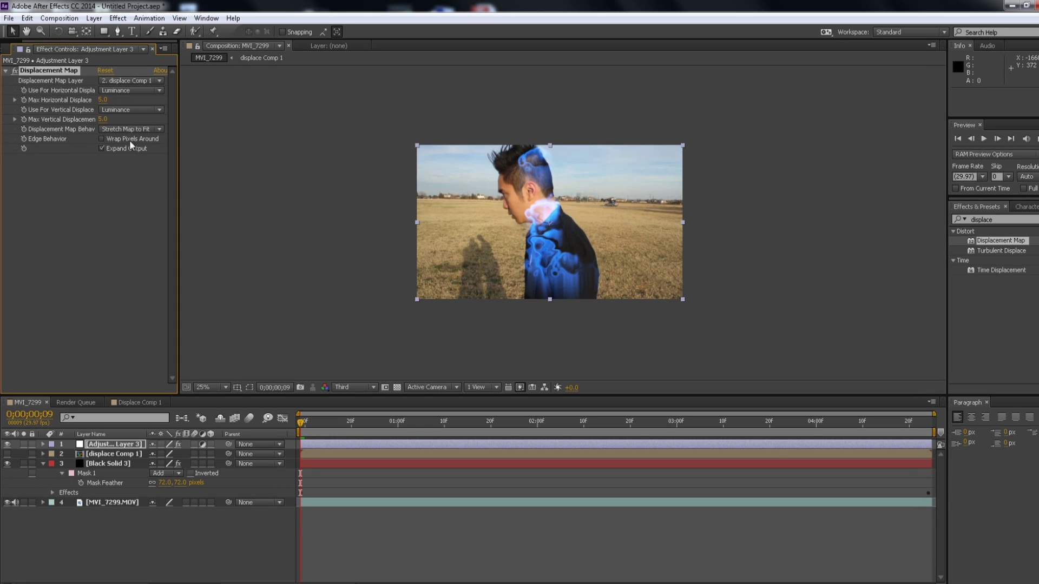
Set maximum horizontal displacement to 23 and maximum vertical displacement to 25
{"action": "left_click", "coordinate": [101, 100]}
{"action": "type", "text": "23"}
{"action": "key", "text": "Return"}
{"action": "left_click", "coordinate": [105, 118]}
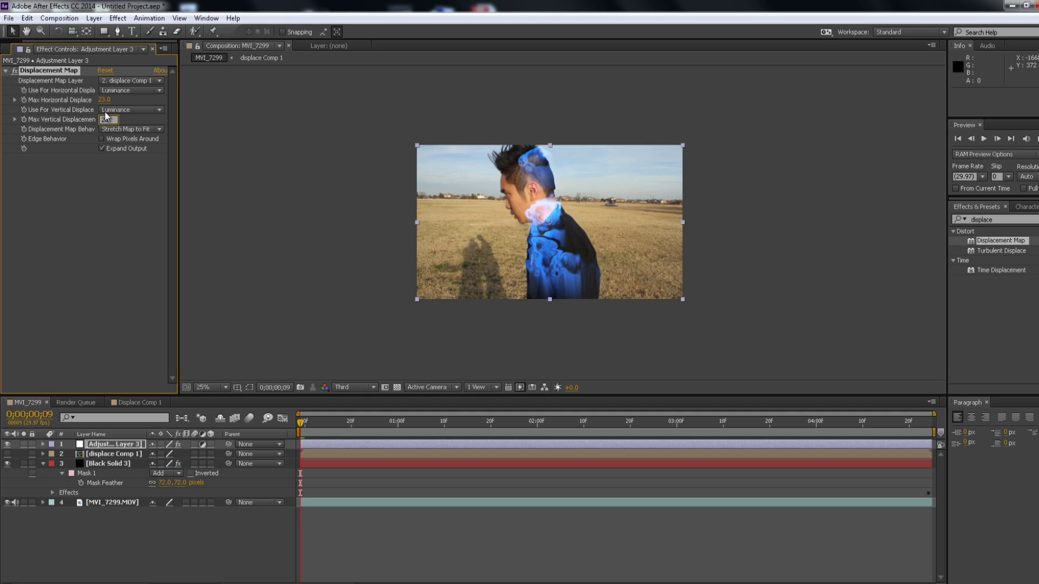
{"action": "key", "text": "Return"}
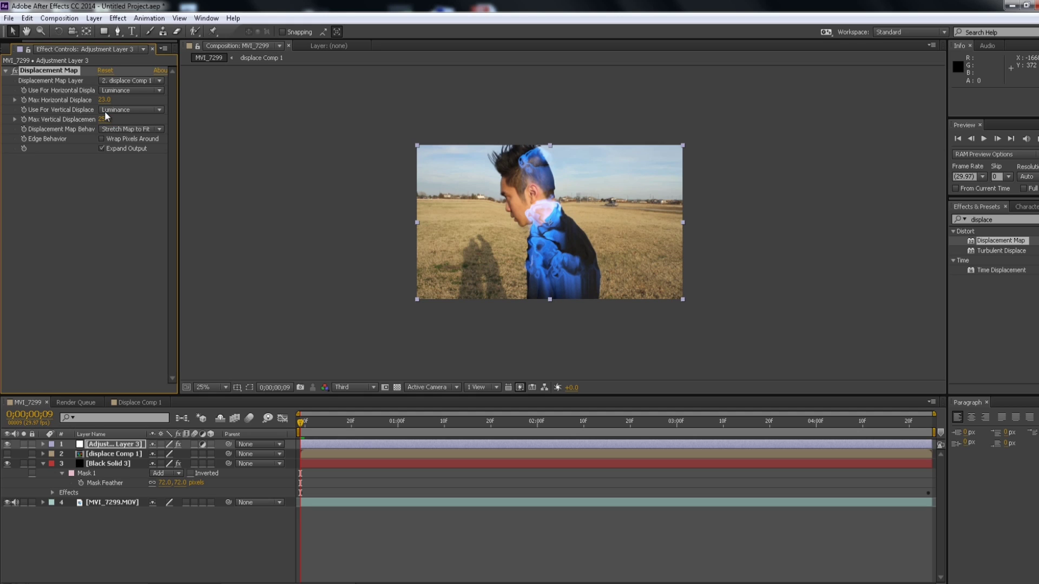
In displace Comp 1, lower the Fractal Noise scale to 127.7 and raise contrast to 685
{"action": "double_click", "coordinate": [122, 455]}
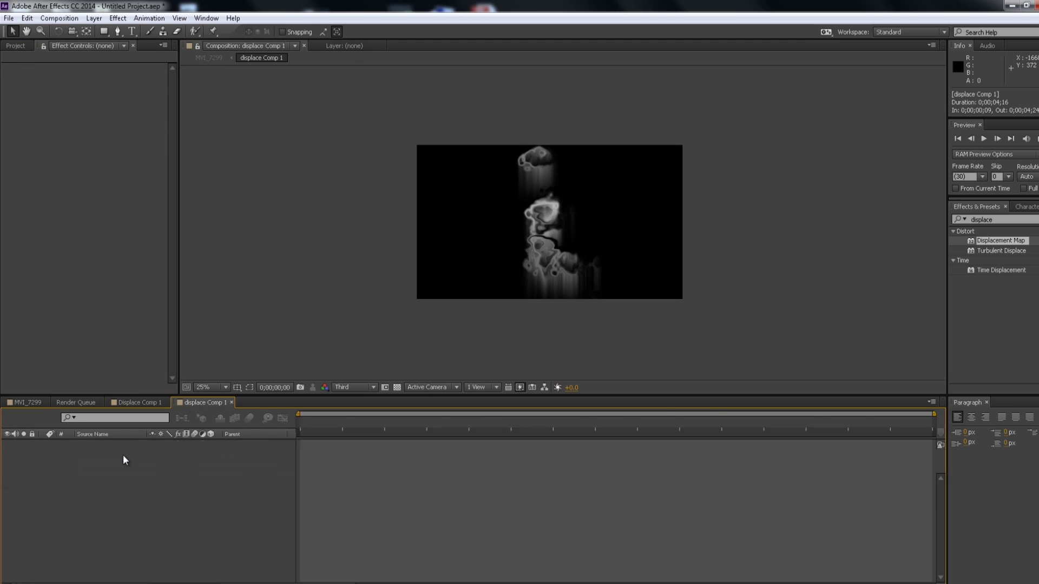
{"action": "left_click", "coordinate": [108, 444]}
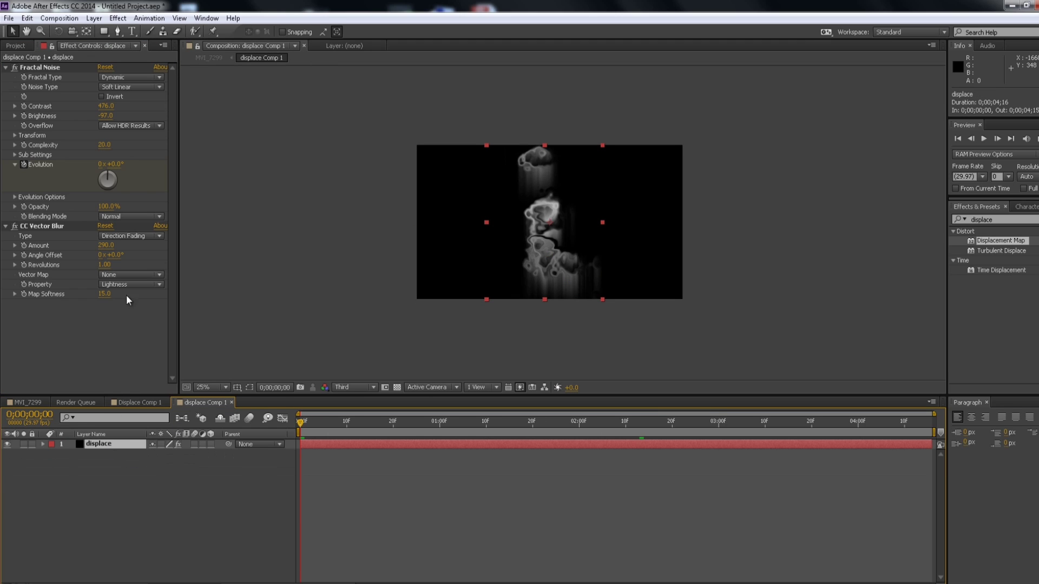
{"action": "left_click", "coordinate": [15, 136]}
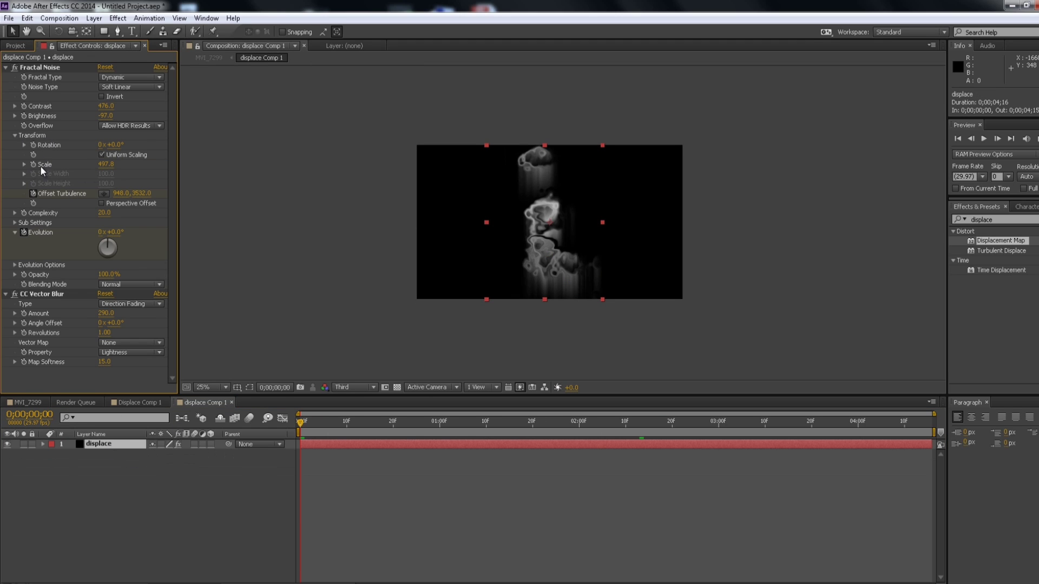
{"action": "left_click", "coordinate": [24, 164]}
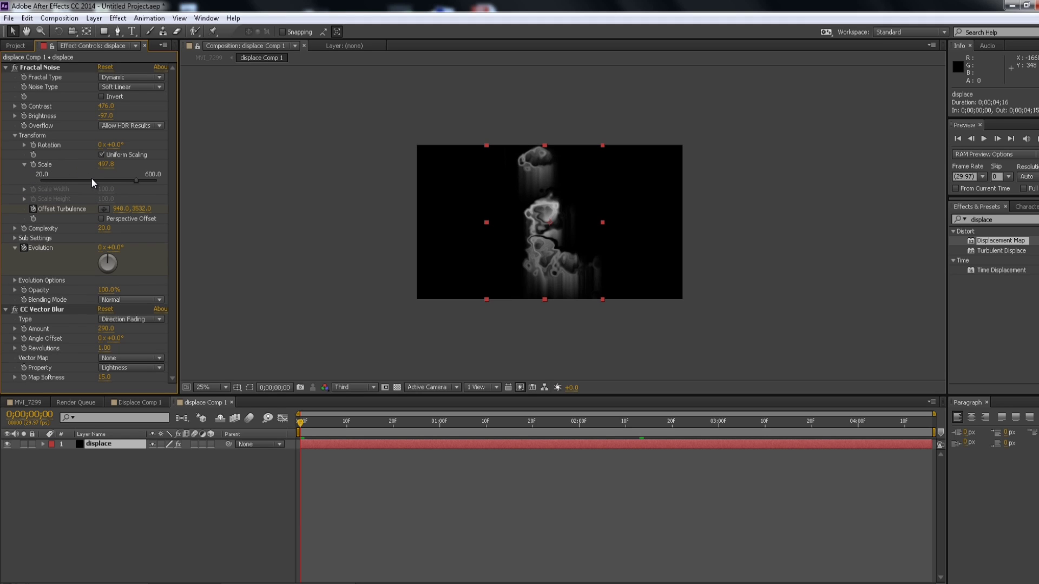
{"action": "left_click_drag", "start_coordinate": [91, 178], "coordinate": [61, 183]}
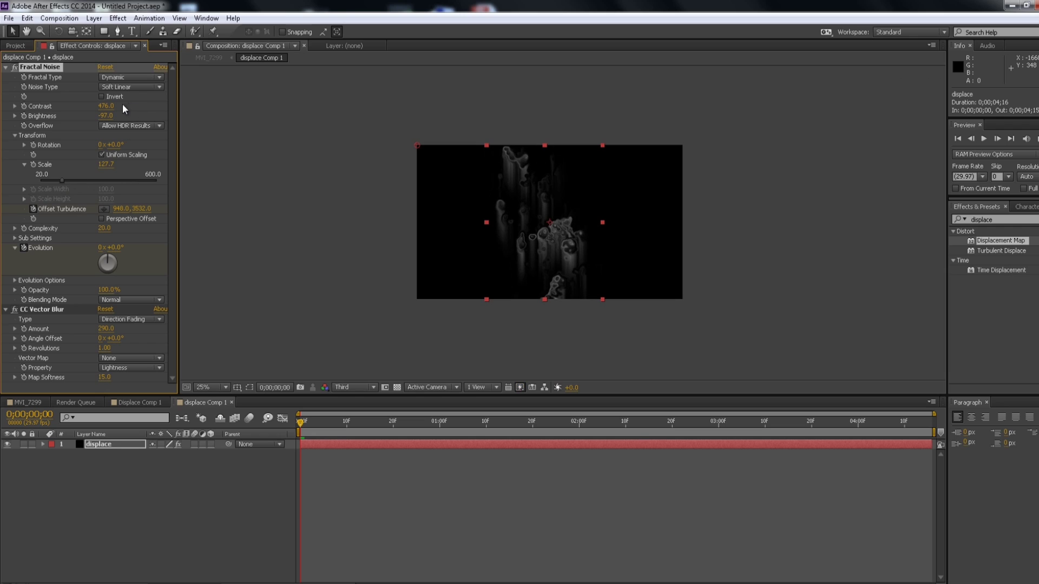
{"action": "left_click_drag", "start_coordinate": [107, 107], "coordinate": [146, 103]}
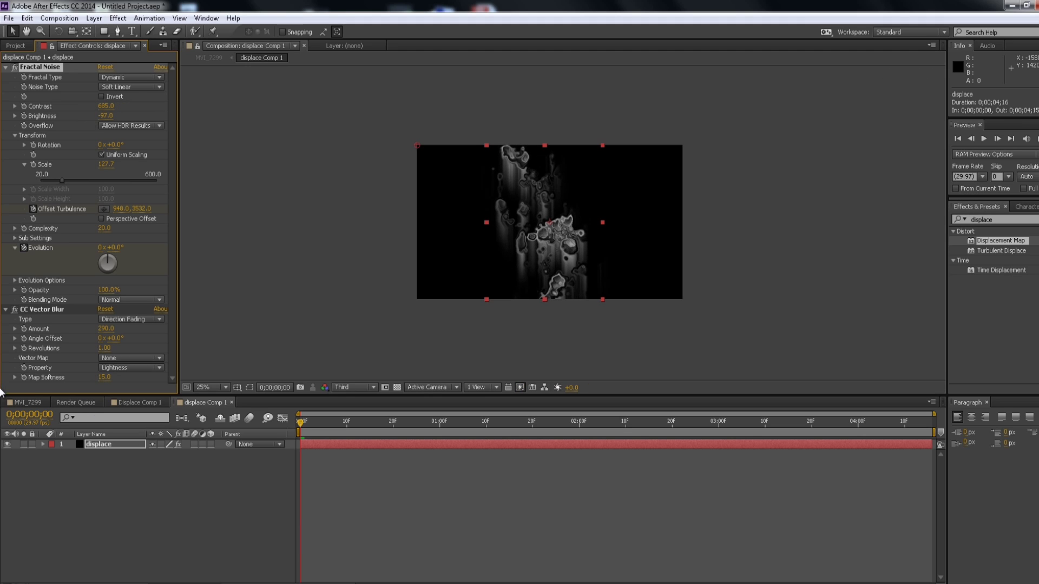
Add Gaussian Blur at 12.5 blurriness to the displace noise, then view MVI_7299 again
{"action": "left_click", "coordinate": [30, 402]}
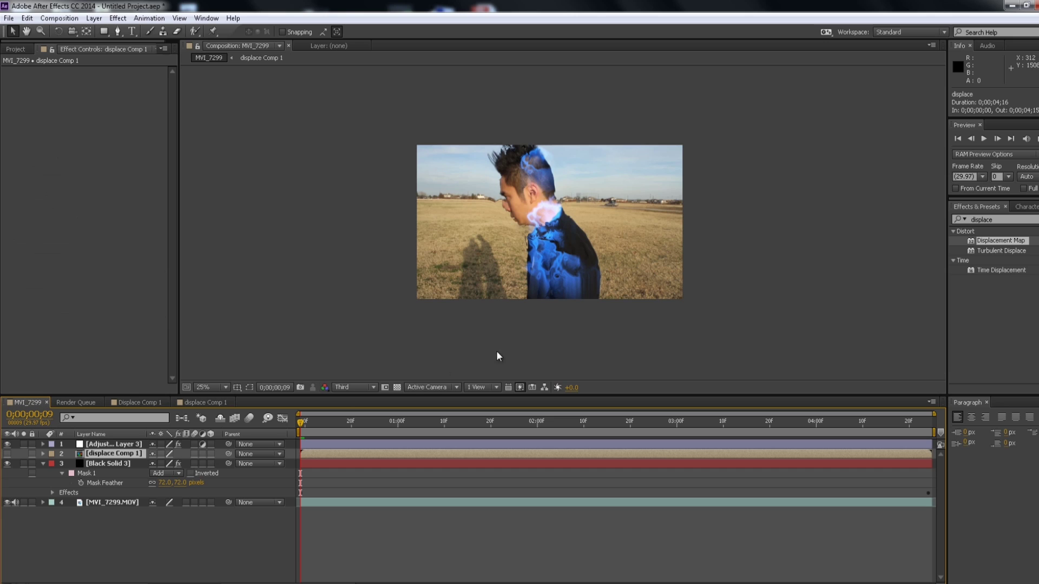
{"action": "left_click", "coordinate": [228, 406]}
{"action": "left_click", "coordinate": [996, 219]}
{"action": "type", "text": "gau"}
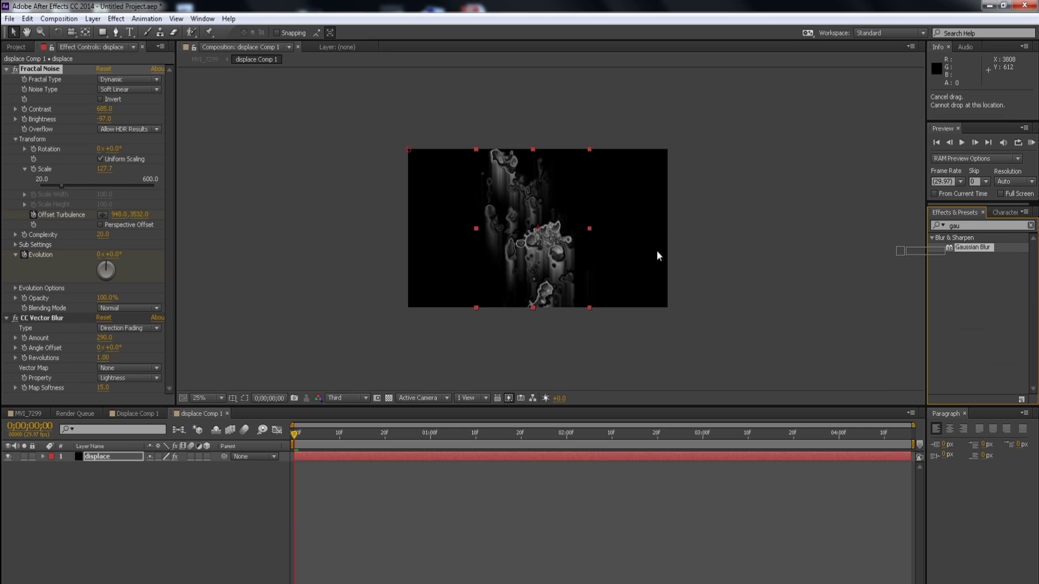
{"action": "left_click_drag", "start_coordinate": [659, 256], "coordinate": [541, 260]}
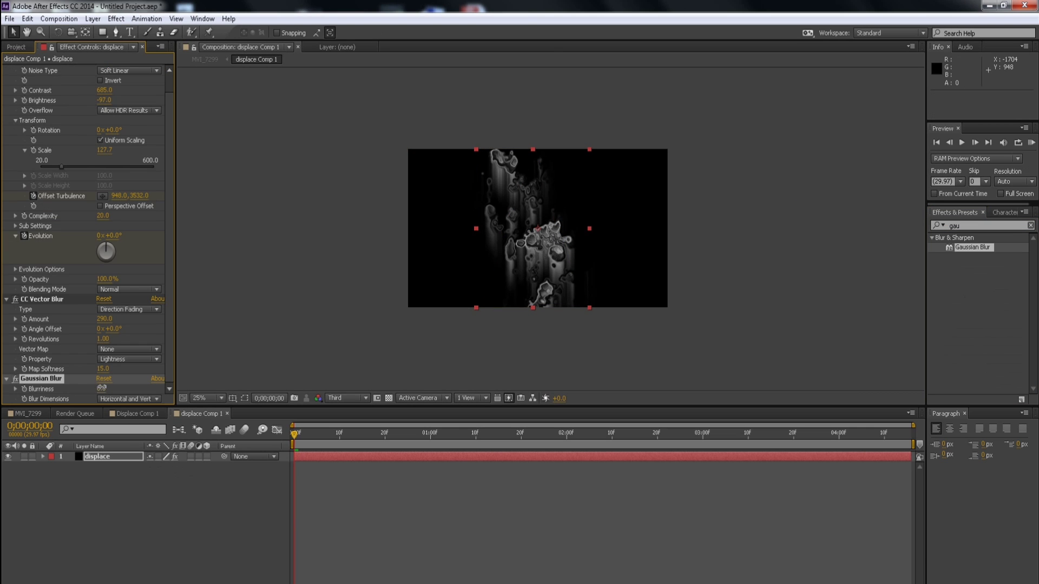
{"action": "left_click_drag", "start_coordinate": [101, 388], "coordinate": [123, 381]}
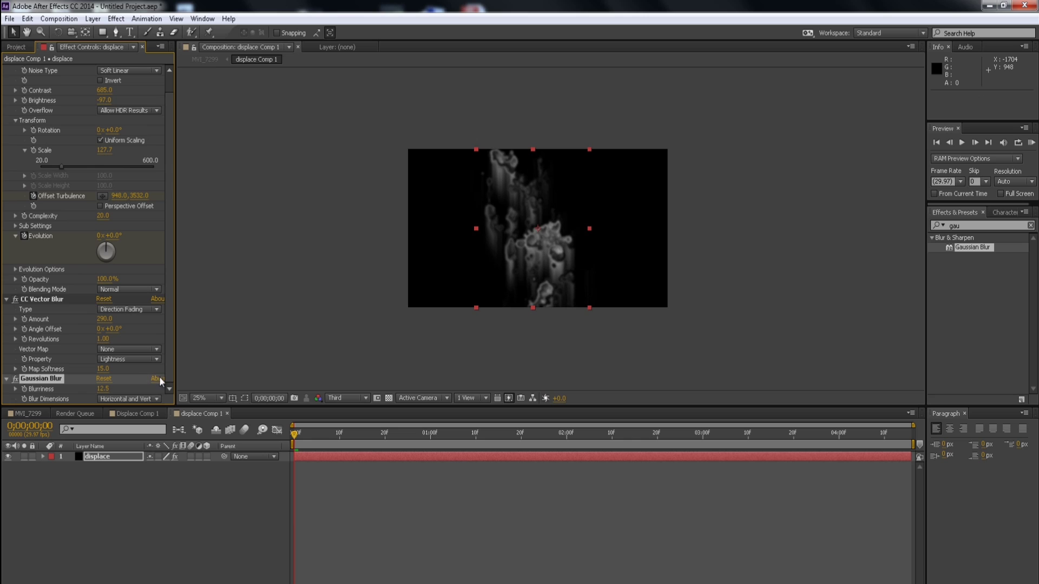
{"action": "left_click", "coordinate": [27, 414]}
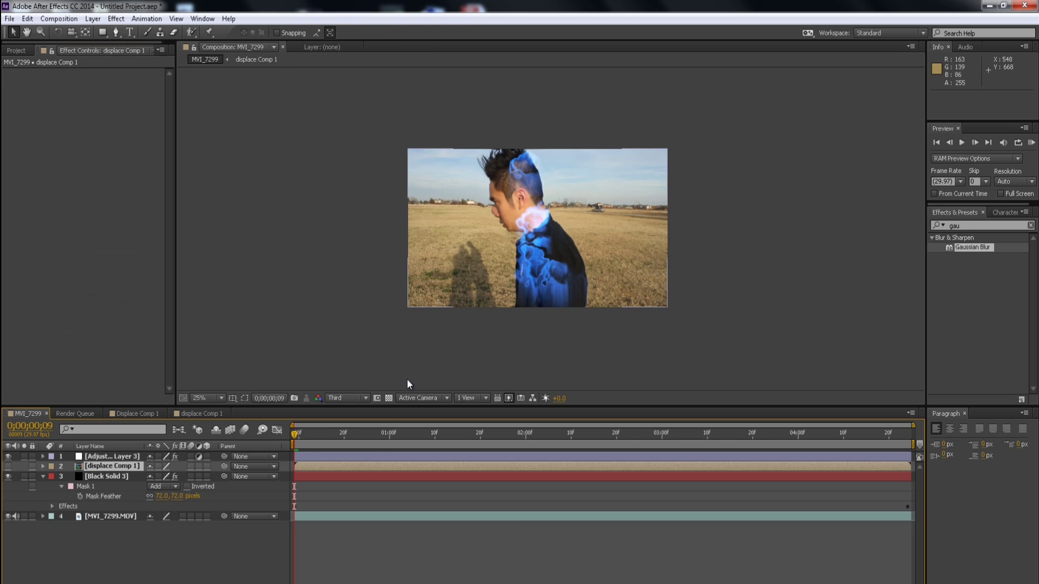
{"action": "left_click_drag", "start_coordinate": [307, 436], "coordinate": [349, 436]}
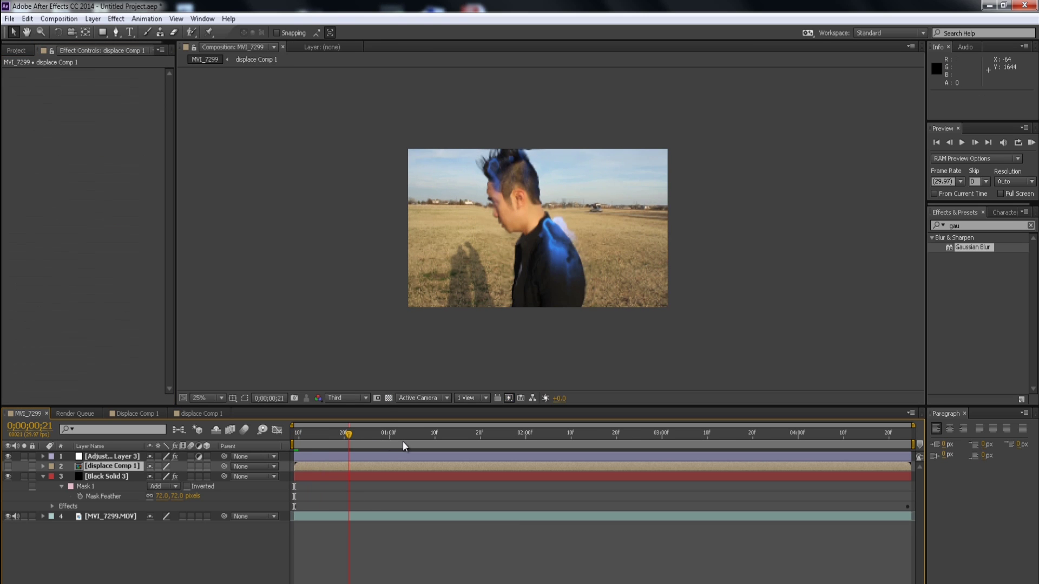
{"action": "left_click", "coordinate": [475, 440]}
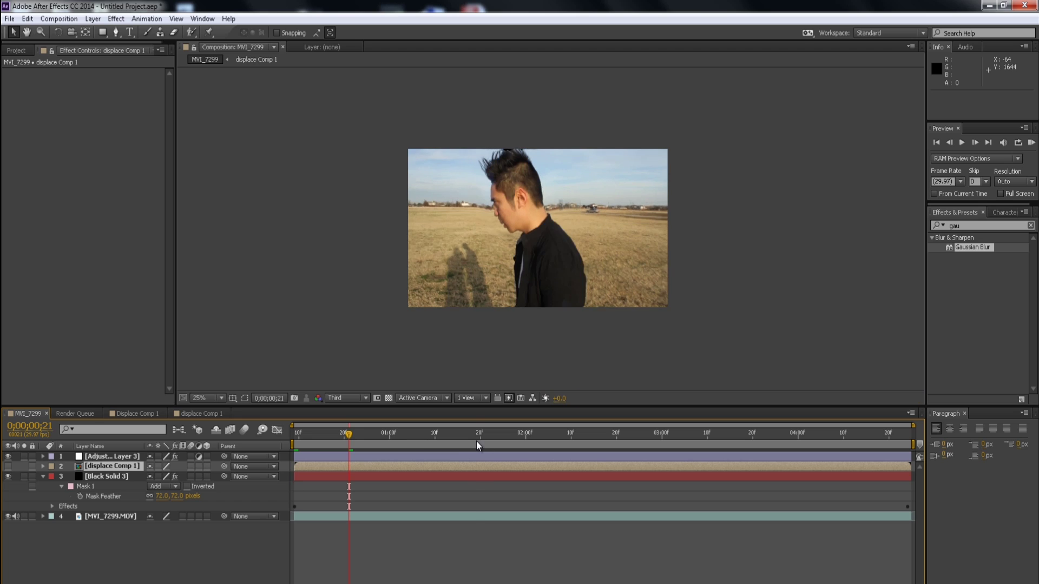
{"action": "left_click", "coordinate": [531, 444]}
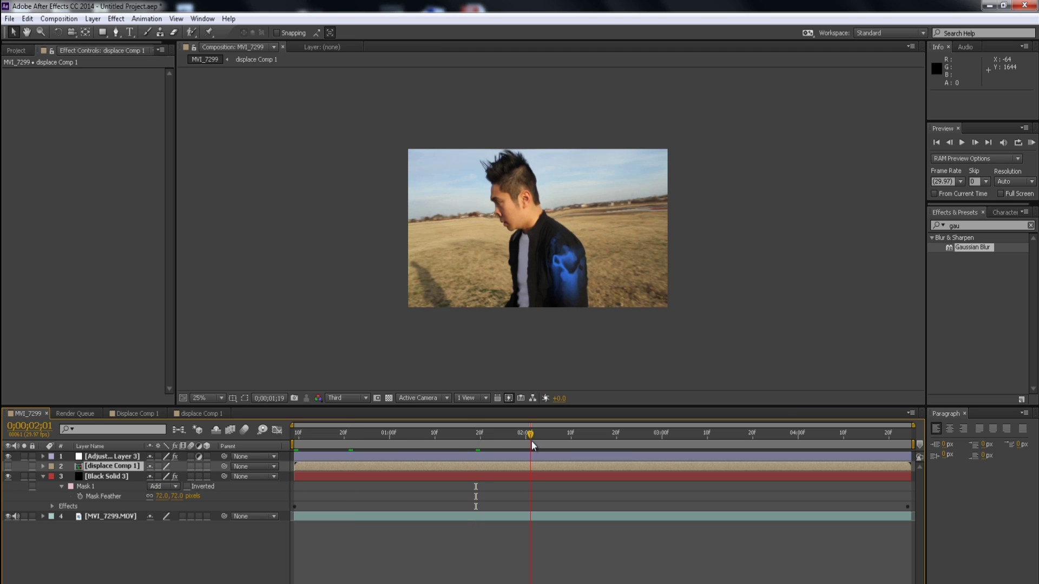
{"action": "left_click", "coordinate": [571, 440]}
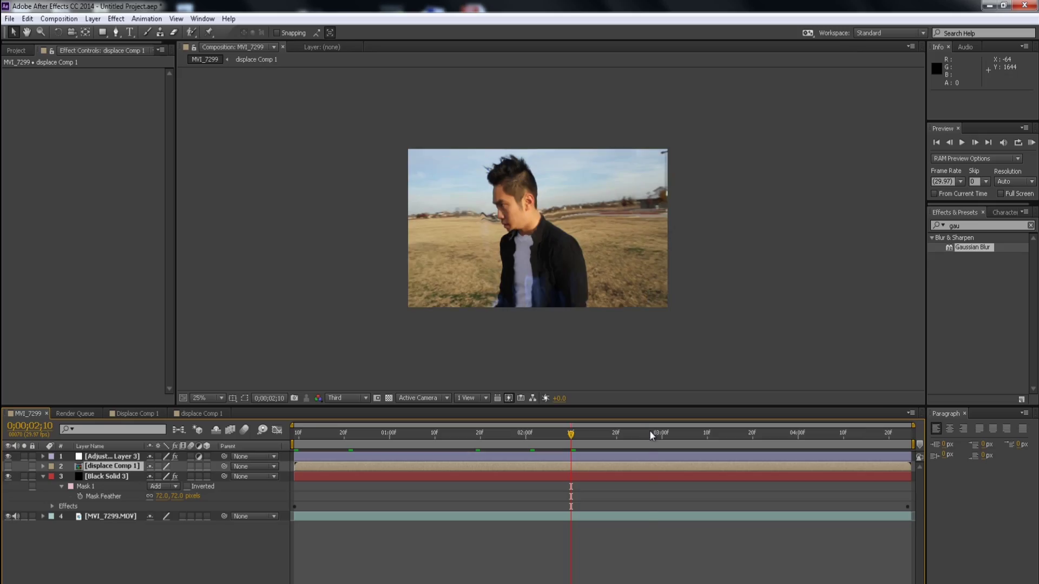